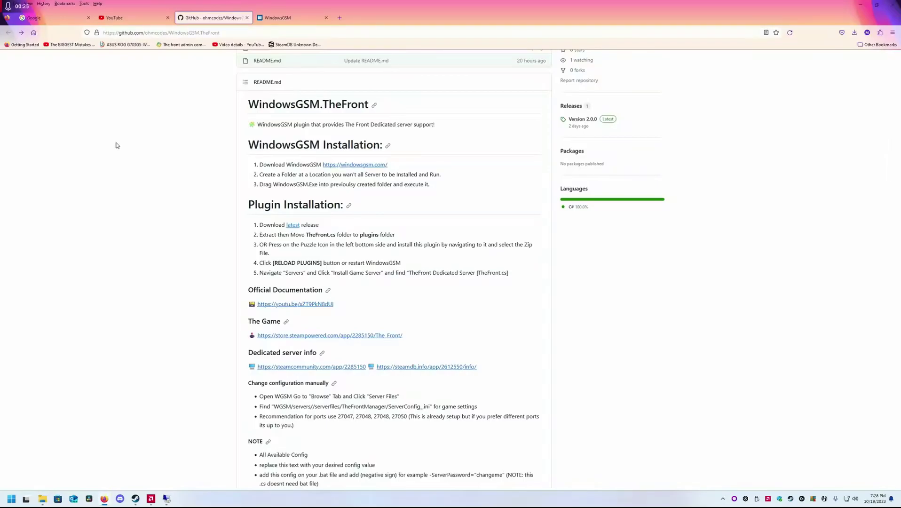
# Step: Switch to the WindowsGSM website tab and scroll through its home page
pyautogui.click(271, 18)
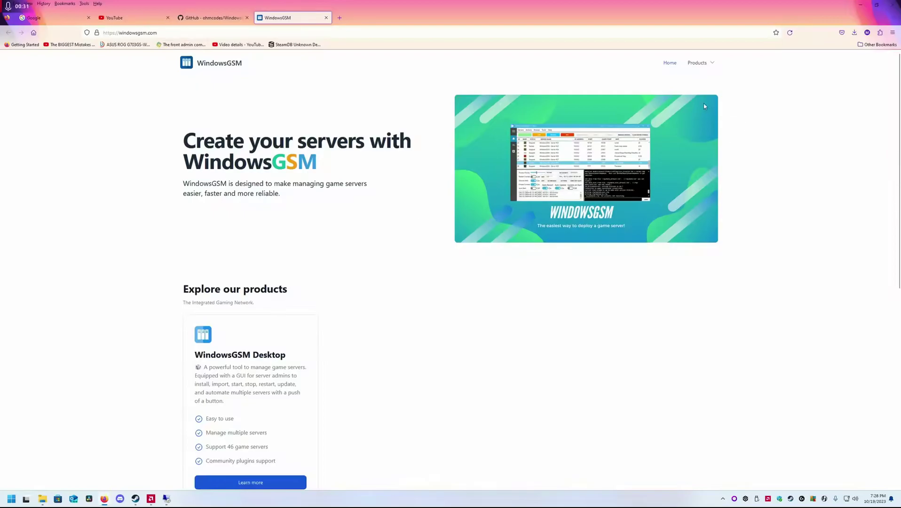
pyautogui.scroll(-6, 375, 225)
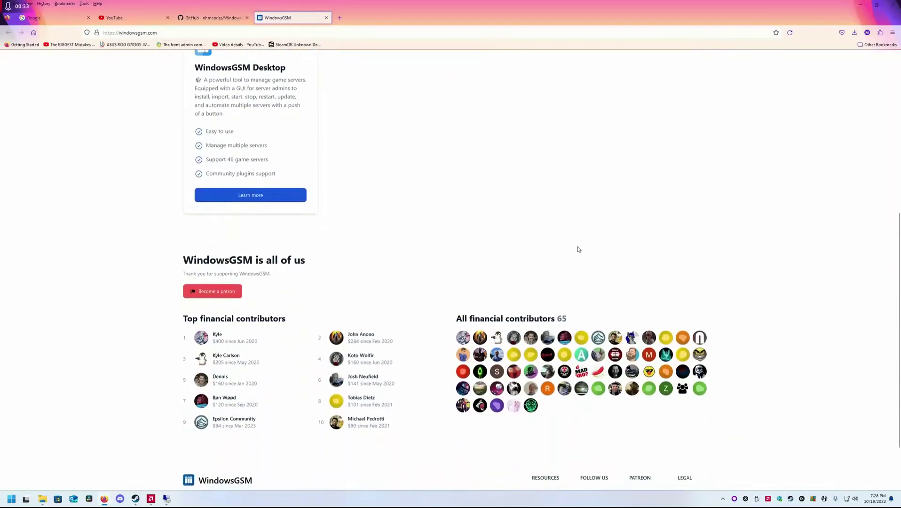
pyautogui.scroll(-2, 579, 250)
pyautogui.scroll(1, 435, 399)
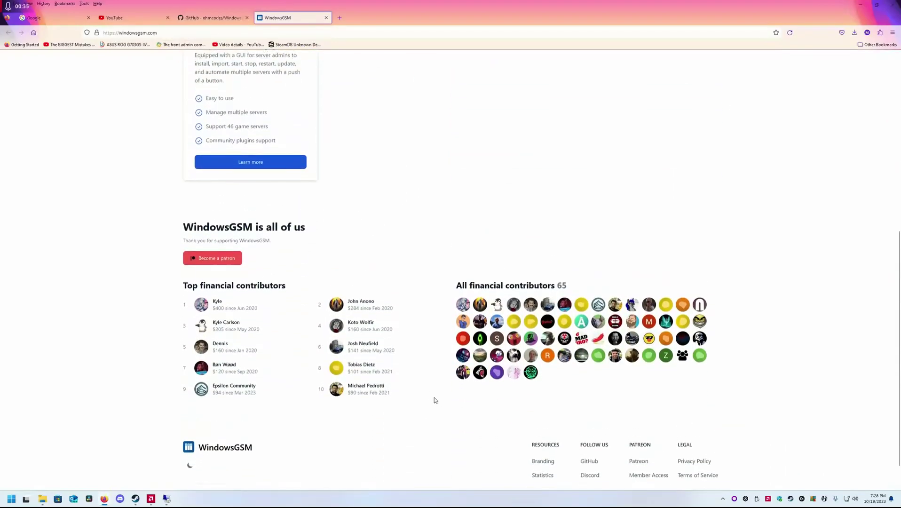
pyautogui.scroll(7, 434, 401)
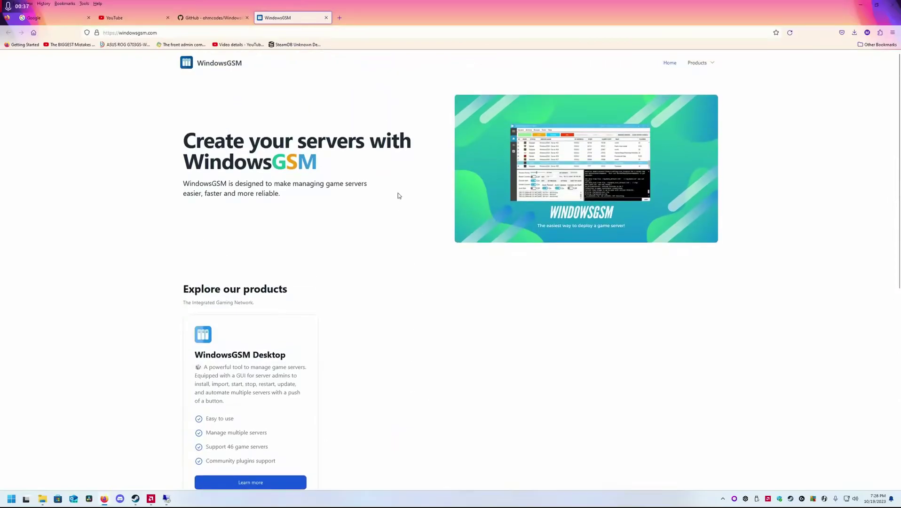
# Step: Go to the WindowsGSM Desktop product page via the Products menu and look it over
pyautogui.click(711, 64)
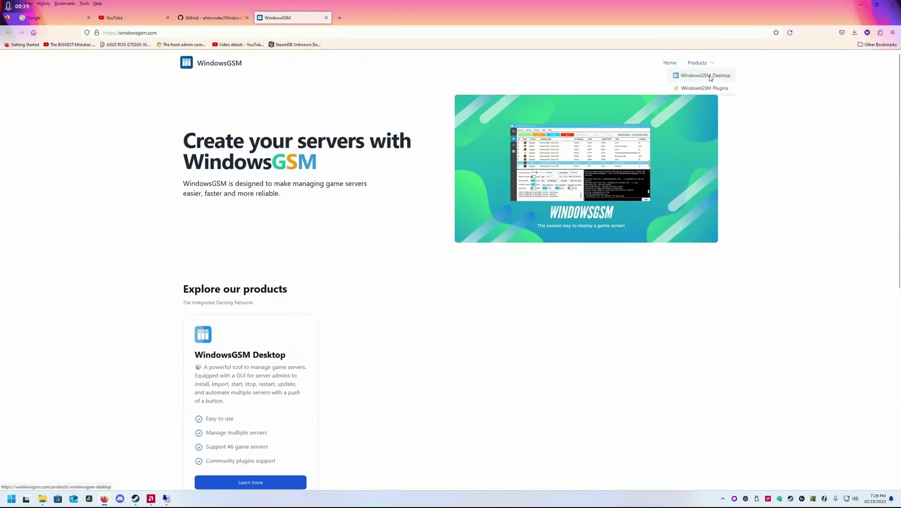
pyautogui.click(708, 75)
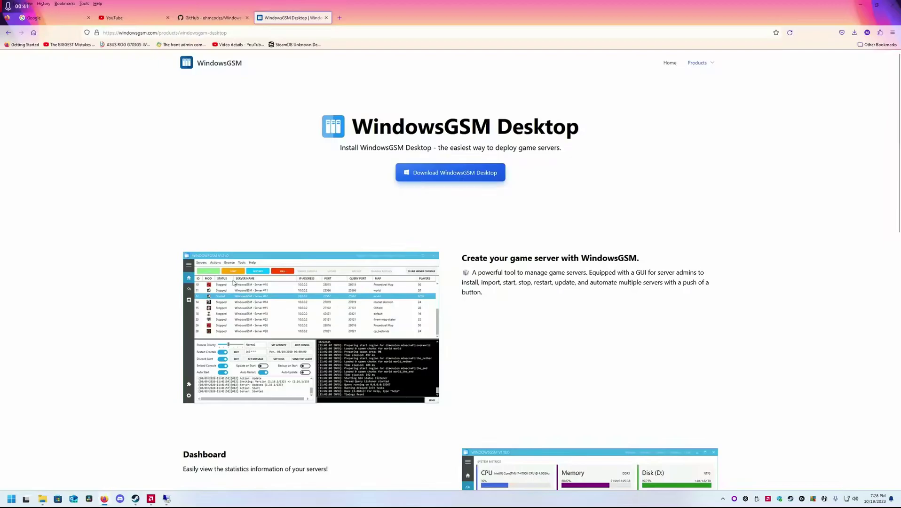
pyautogui.scroll(-2, 232, 275)
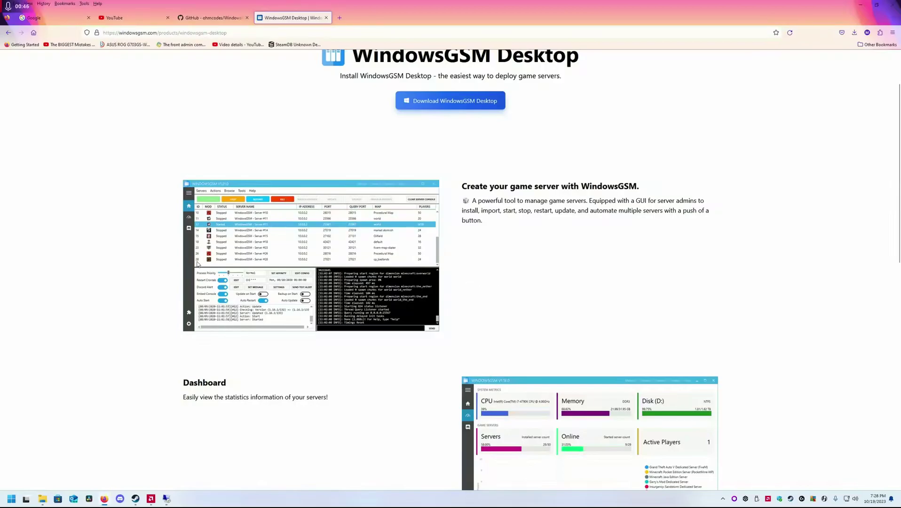
pyautogui.scroll(1, 271, 260)
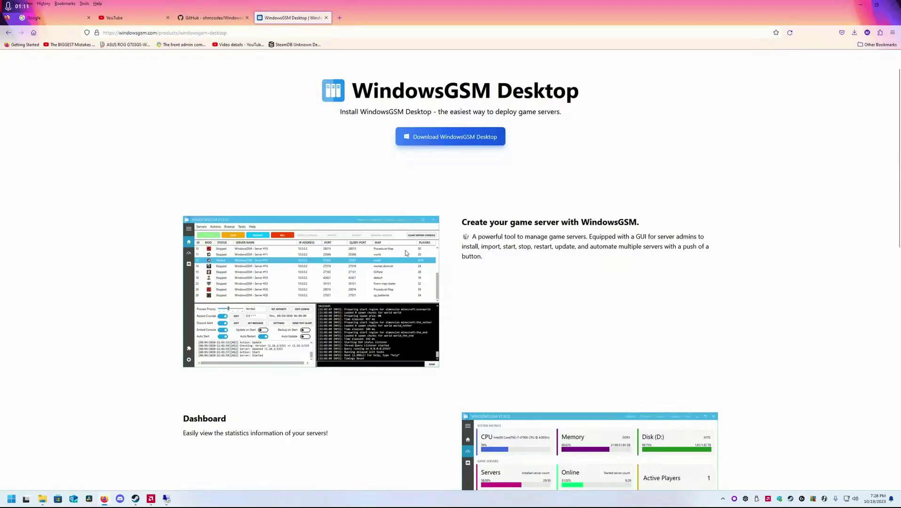
pyautogui.scroll(1, 493, 198)
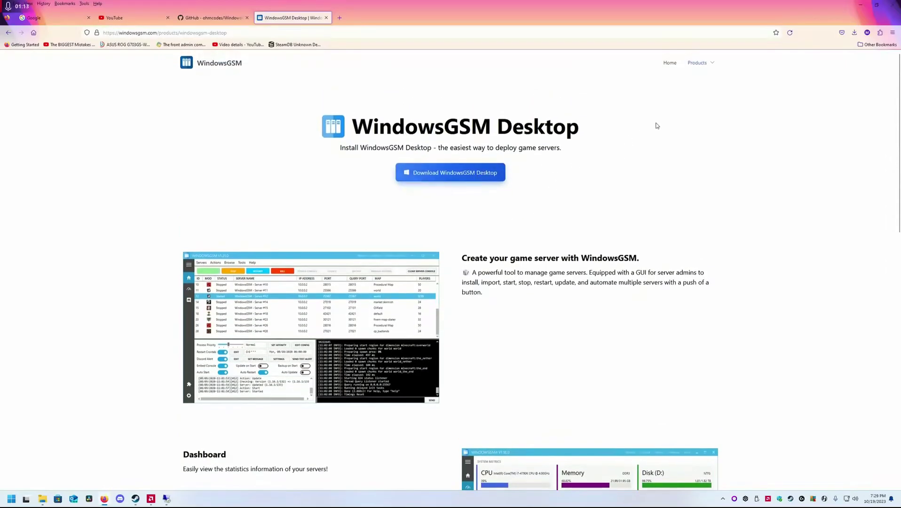
# Step: Reopen the Products list and scroll the Desktop page again
pyautogui.click(713, 65)
pyautogui.click(616, 89)
pyautogui.click(713, 65)
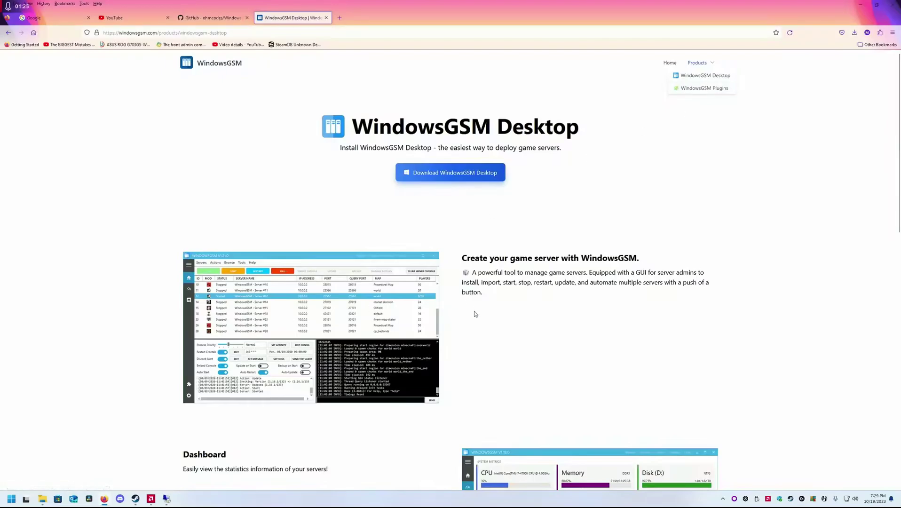
pyautogui.scroll(-5, 477, 316)
pyautogui.scroll(-7, 447, 318)
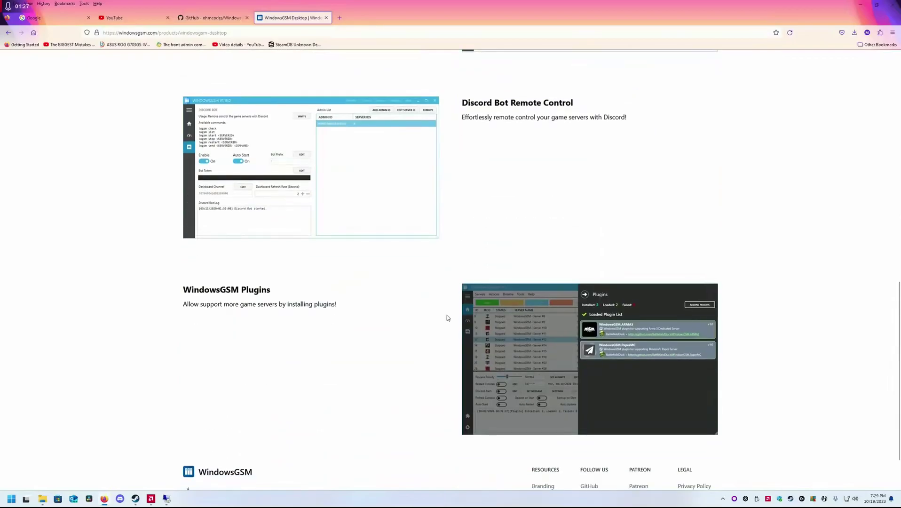
pyautogui.scroll(12, 448, 316)
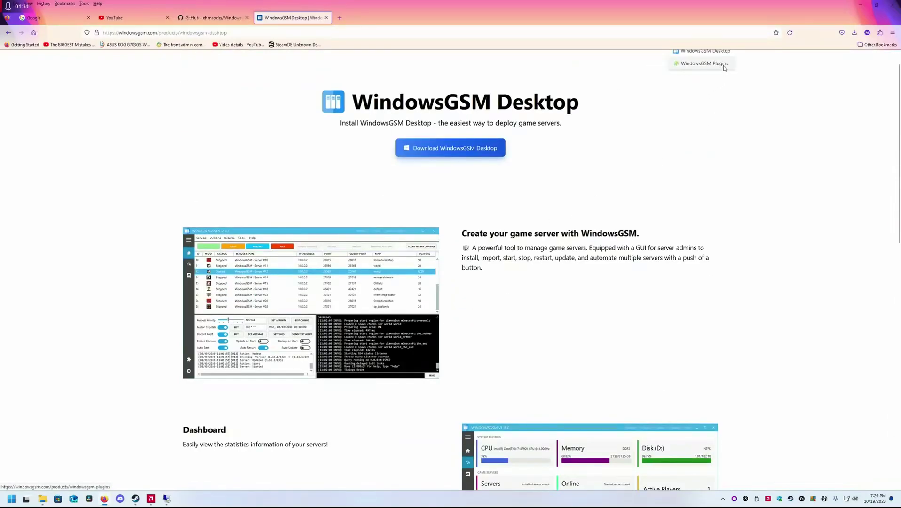
# Step: Open the WindowsGSM Plugins page and scroll through page 1 of the listing
pyautogui.click(692, 63)
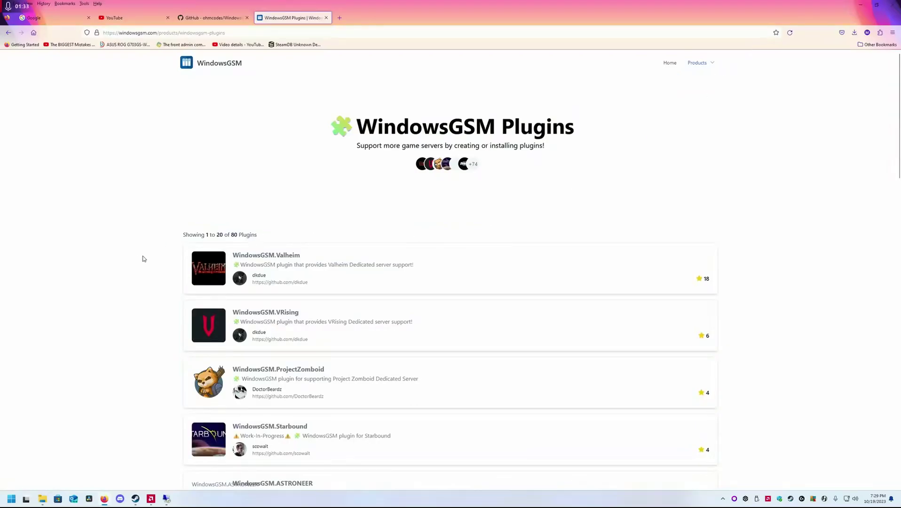
pyautogui.scroll(-4, 146, 260)
pyautogui.scroll(-9, 146, 260)
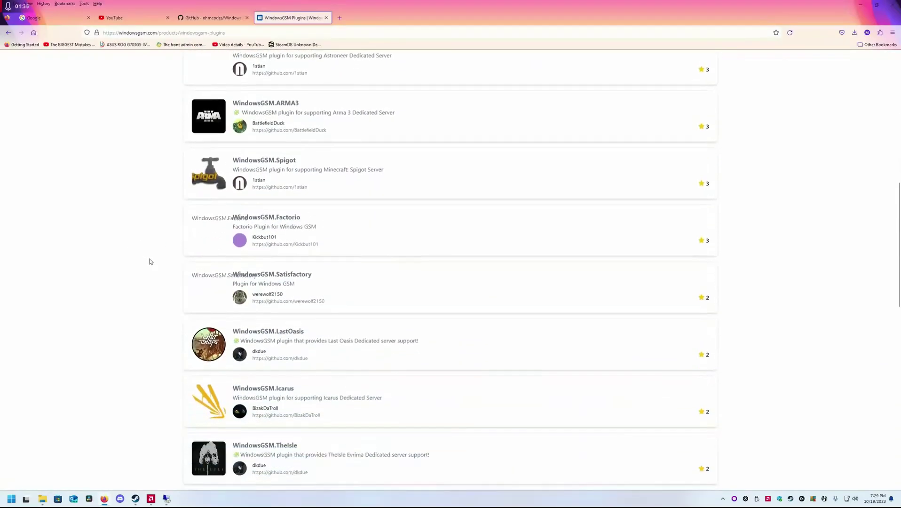
pyautogui.scroll(-6, 164, 259)
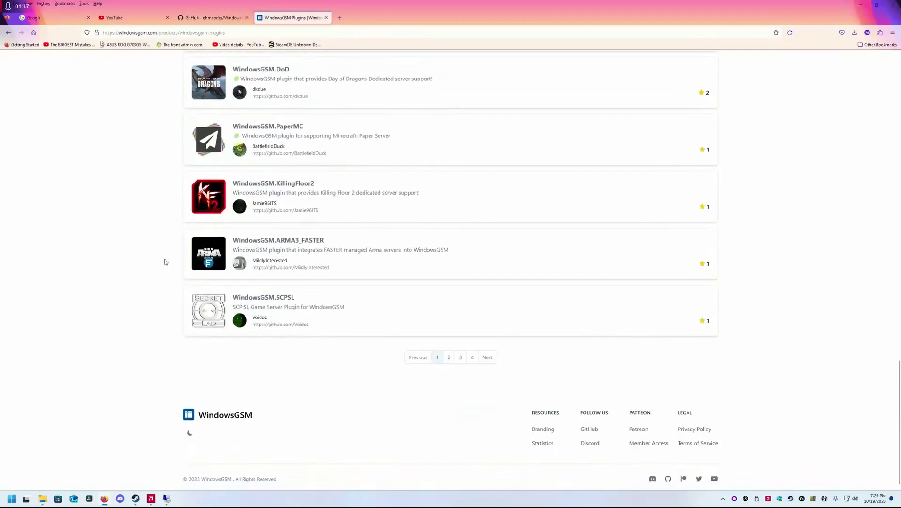
pyautogui.scroll(3, 165, 260)
pyautogui.scroll(14, 166, 260)
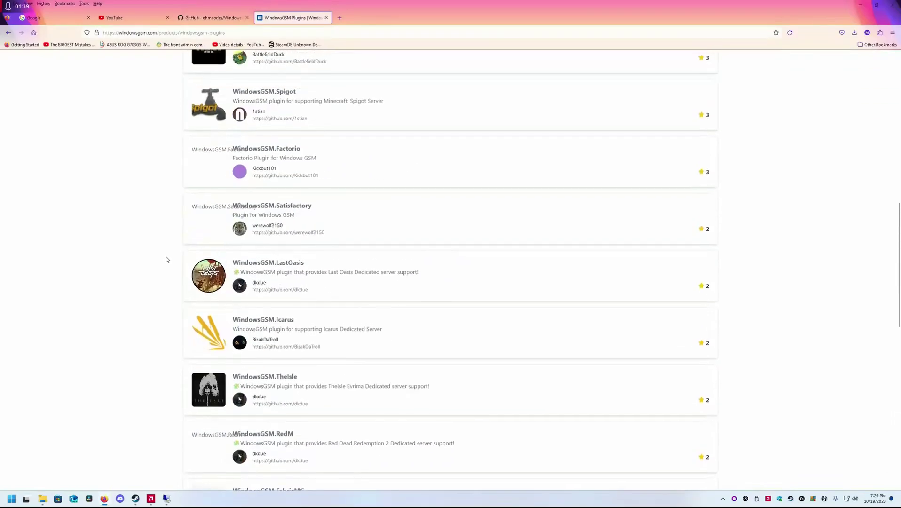
pyautogui.scroll(1, 170, 262)
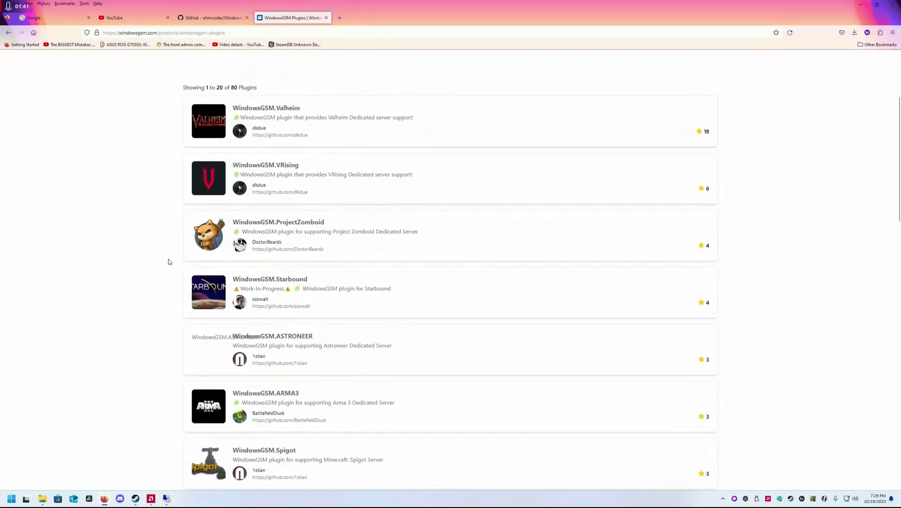
pyautogui.scroll(-7, 170, 263)
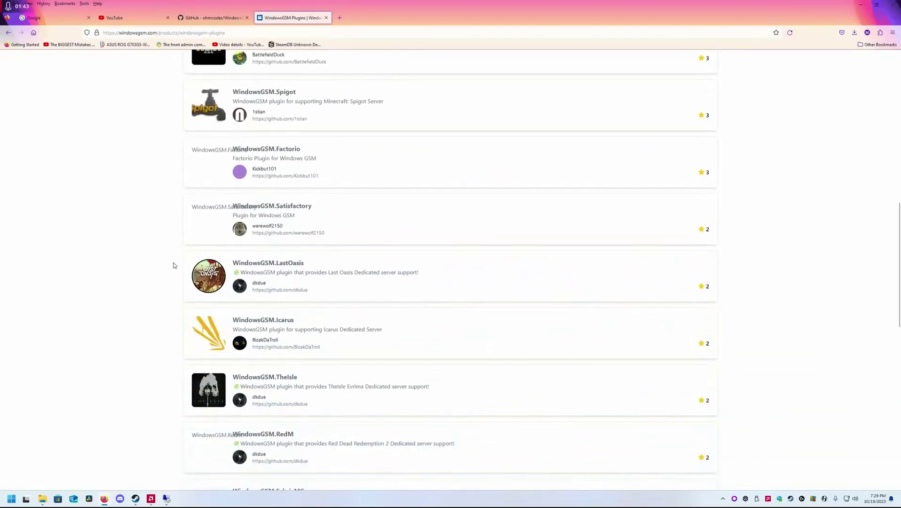
pyautogui.scroll(-7, 171, 265)
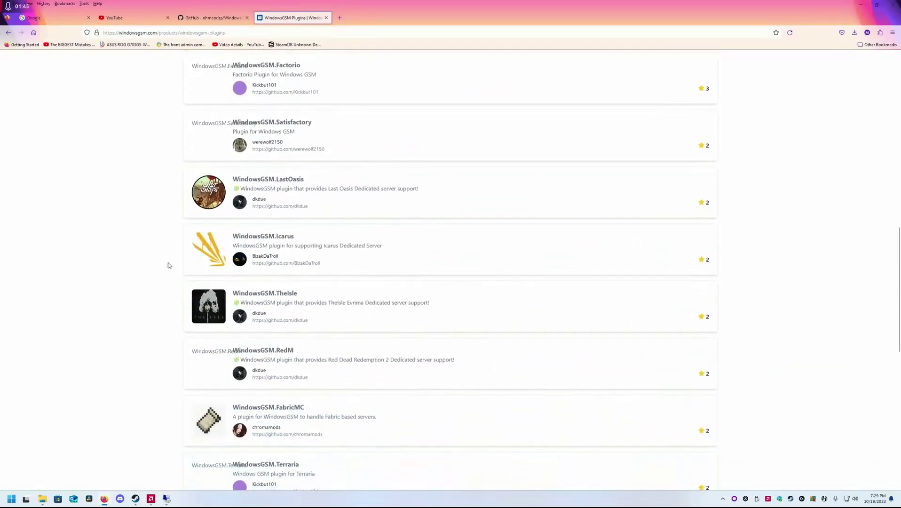
pyautogui.scroll(-3, 168, 264)
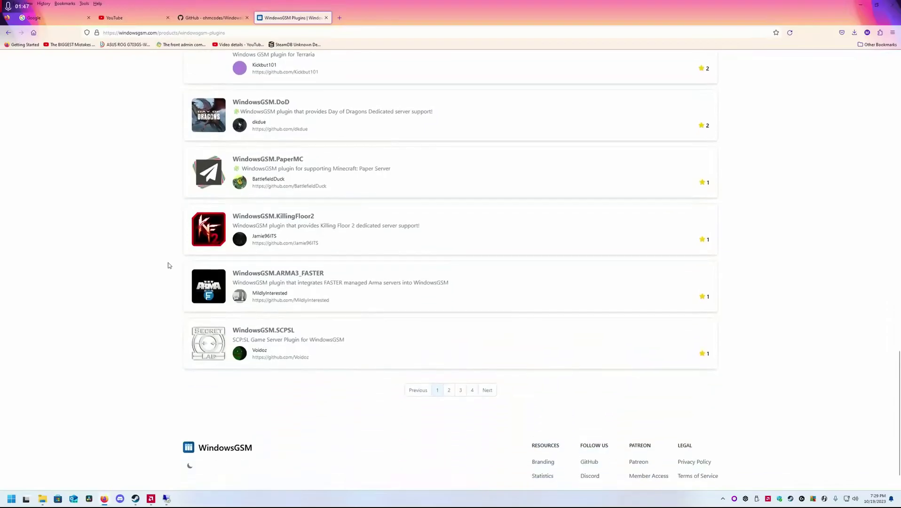
# Step: Page through to page 3 and open the WindowsGSM.TheFront GitHub repository
pyautogui.click(449, 390)
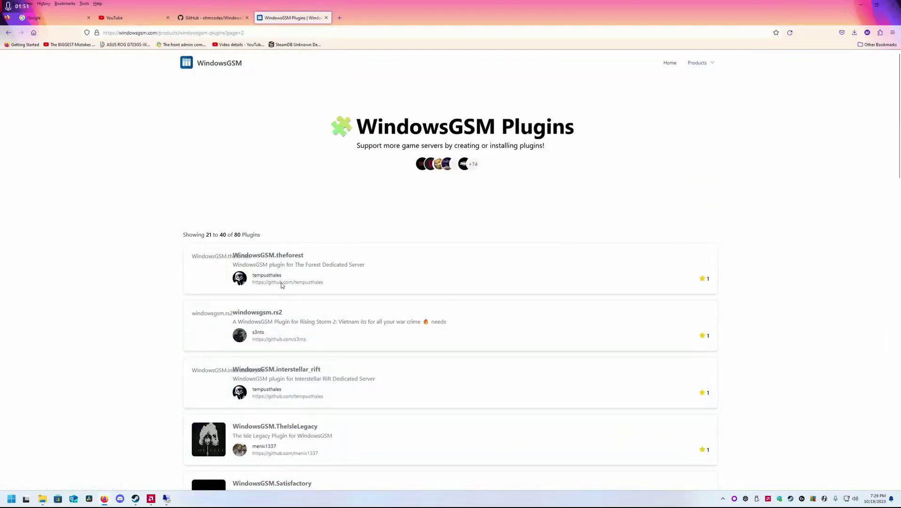
pyautogui.scroll(-12, 162, 312)
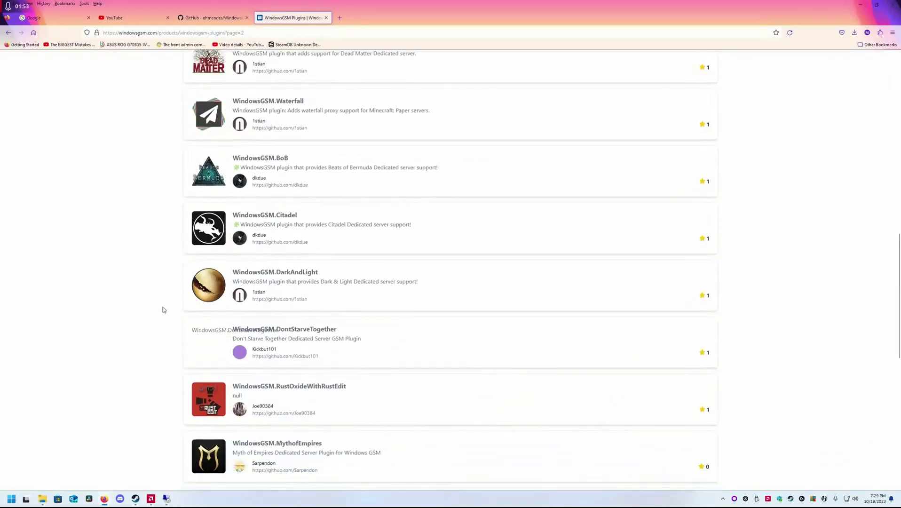
pyautogui.scroll(-8, 164, 309)
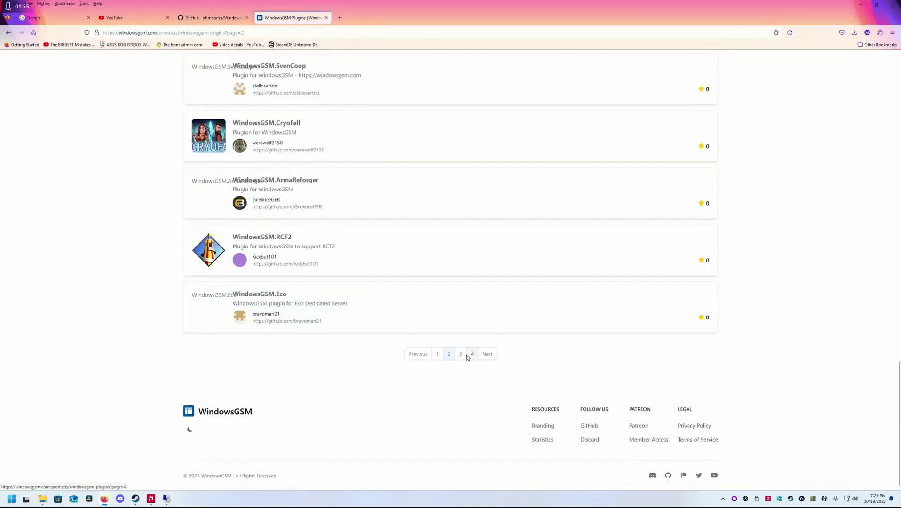
pyautogui.click(465, 355)
pyautogui.scroll(-1, 147, 338)
pyautogui.scroll(-3, 147, 339)
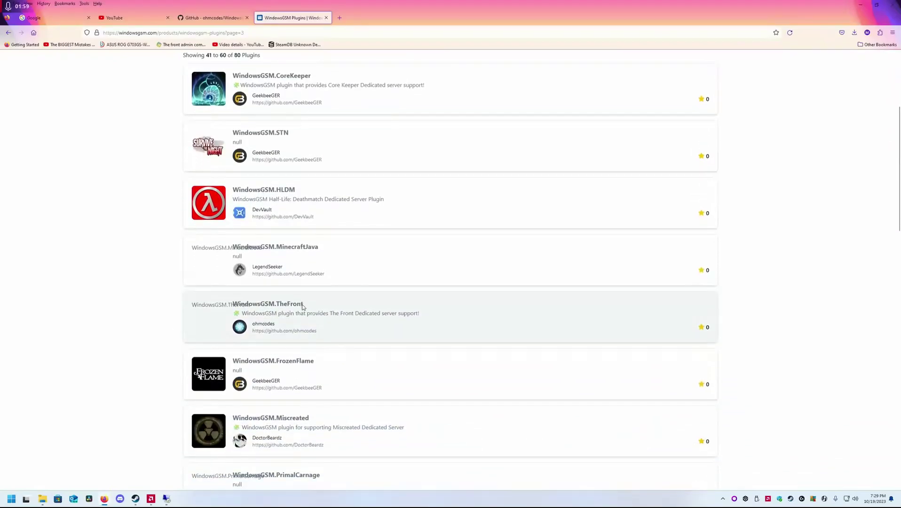
pyautogui.click(297, 307)
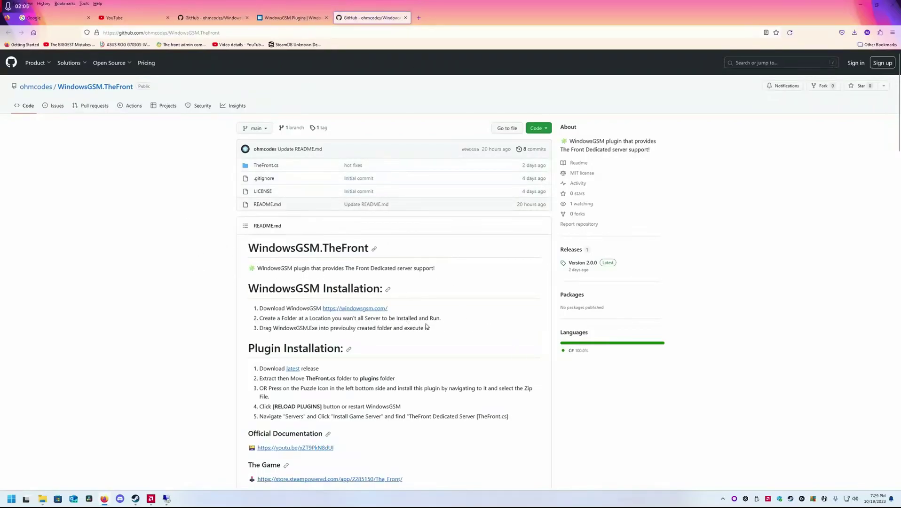
# Step: Follow the 'latest' link under Plugin Installation to the Version 2.0.0 release page
pyautogui.scroll(-3, 463, 311)
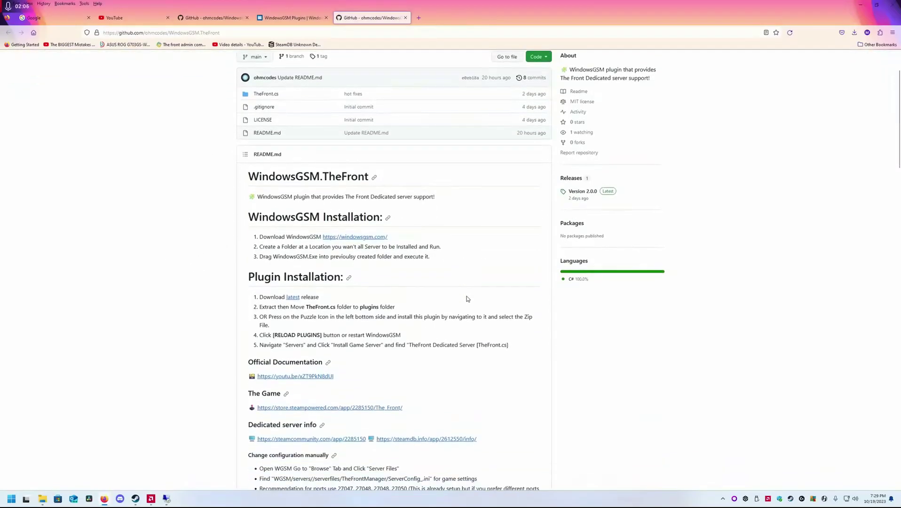
pyautogui.click(291, 298)
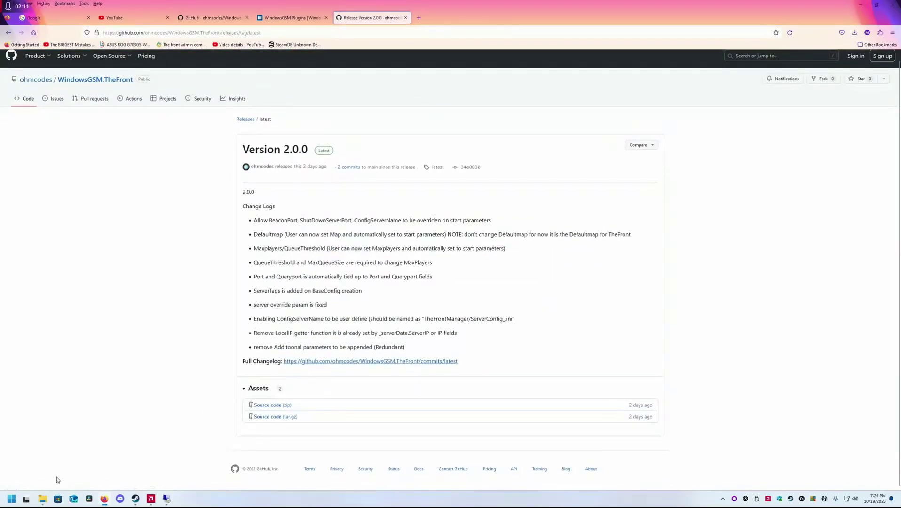
# Step: Extract the WindowsGSM.TheFront-latest zip in Downloads, replacing the existing files
pyautogui.click(46, 502)
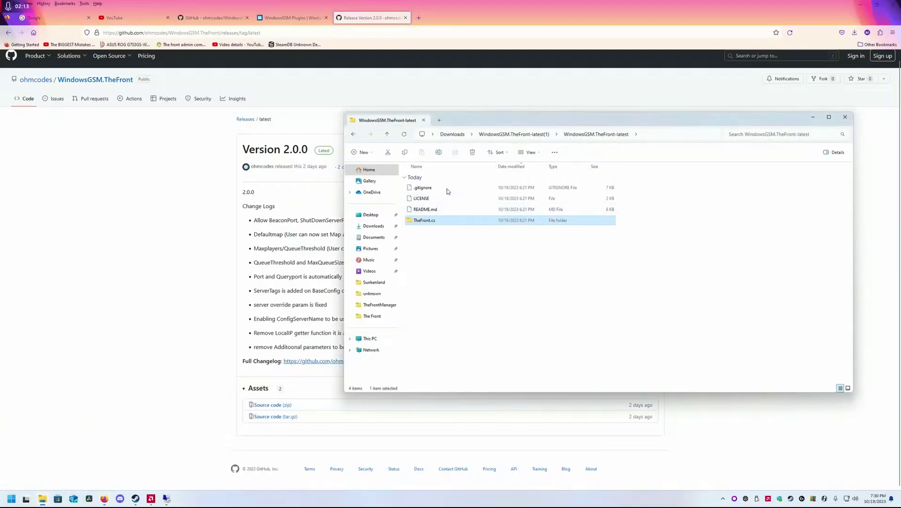
pyautogui.click(528, 135)
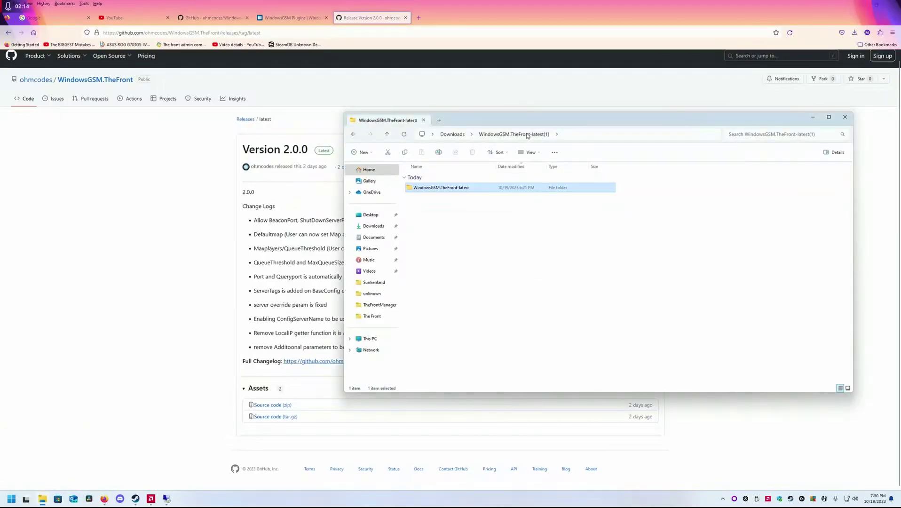
pyautogui.click(459, 136)
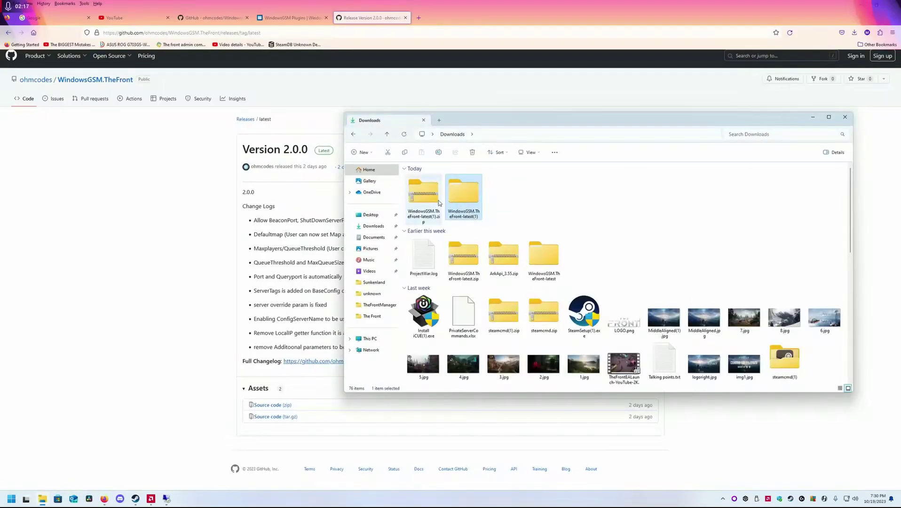
pyautogui.rightClick(415, 193)
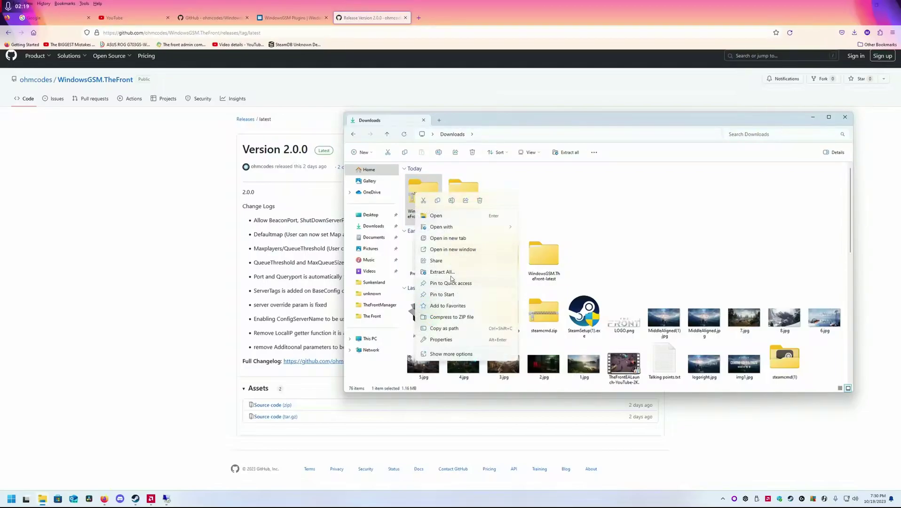
pyautogui.click(451, 272)
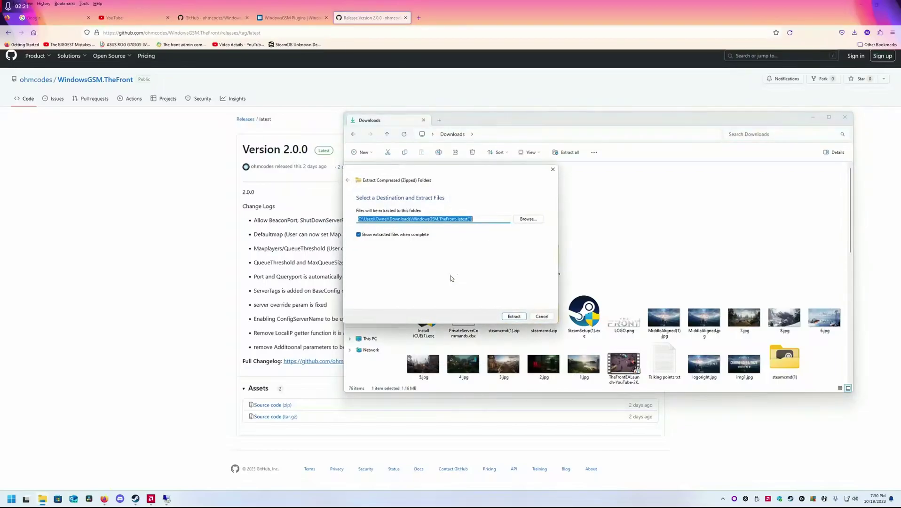
pyautogui.click(518, 317)
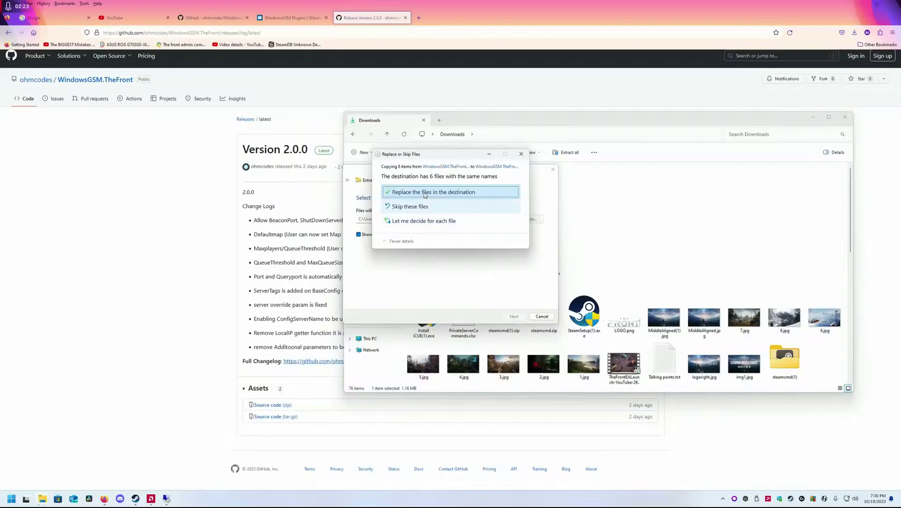
pyautogui.click(451, 192)
# Step: Open the extracted WindowsGSM.TheFront-latest folder and select TheFront.cs
pyautogui.click(437, 182)
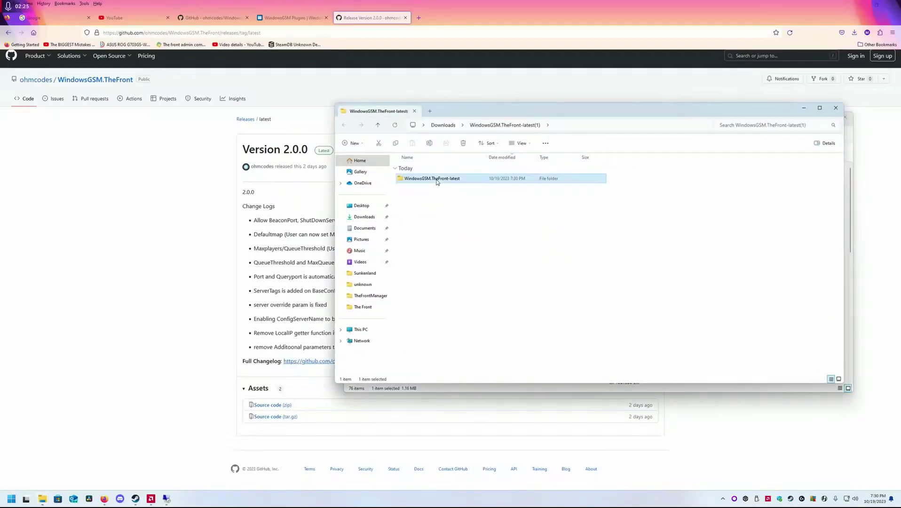
pyautogui.doubleClick(436, 180)
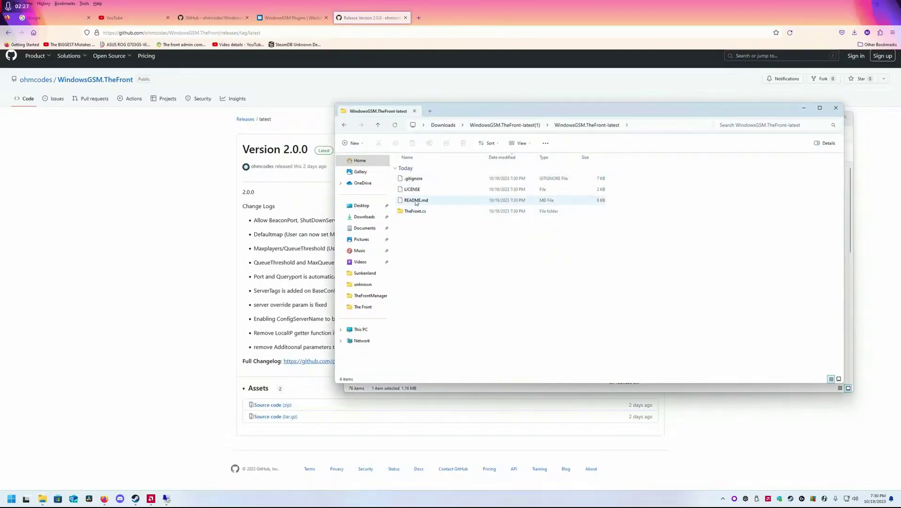
pyautogui.click(413, 213)
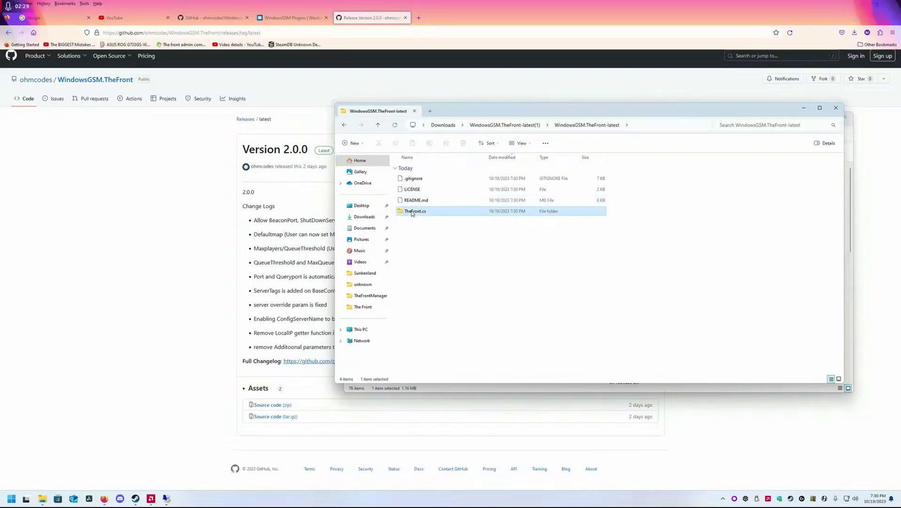
pyautogui.moveTo(455, 106); pyautogui.dragTo(512, 110)
# Step: Go back to the README and highlight the manual configuration notes naming ServerConfig_.ini
pyautogui.click(173, 273)
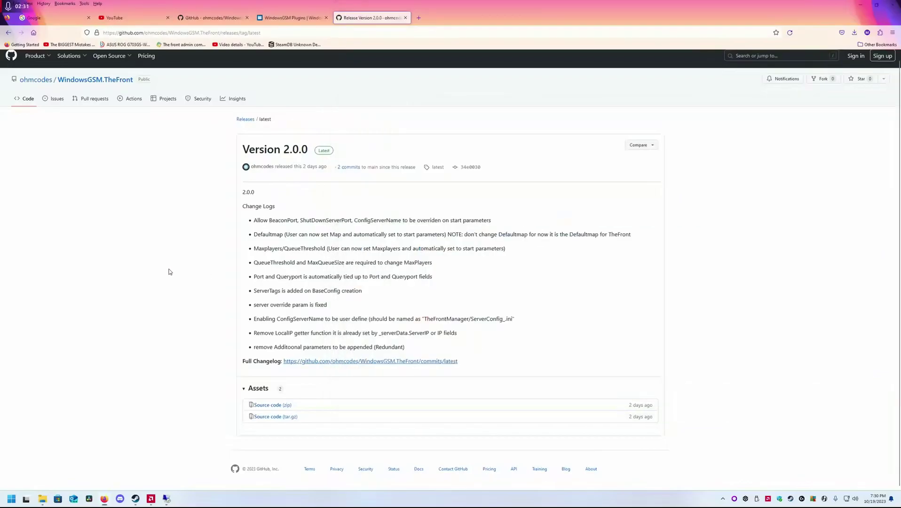
pyautogui.scroll(1, 113, 92)
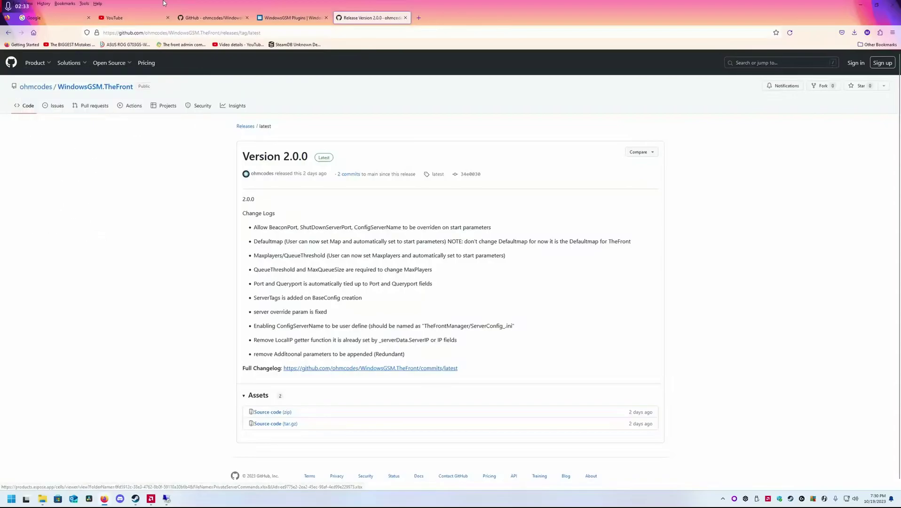
pyautogui.click(9, 32)
pyautogui.scroll(-3, 143, 235)
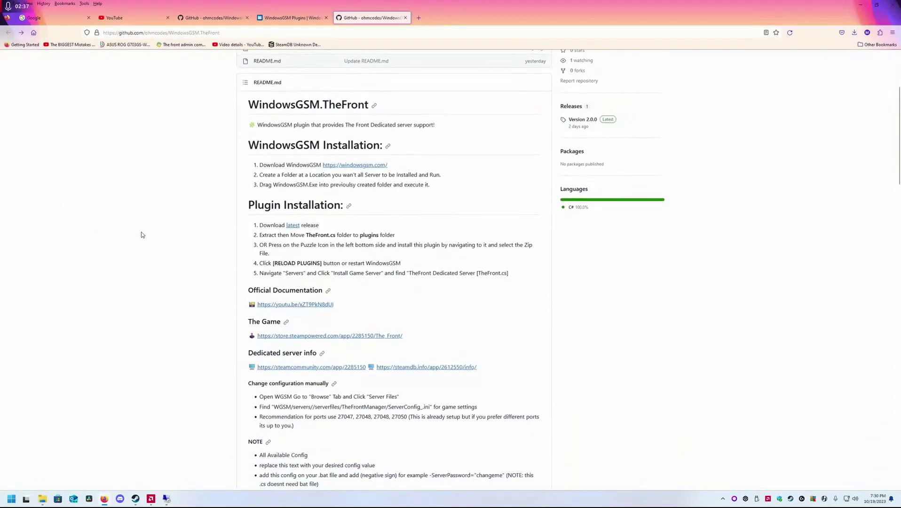
pyautogui.scroll(-2, 153, 212)
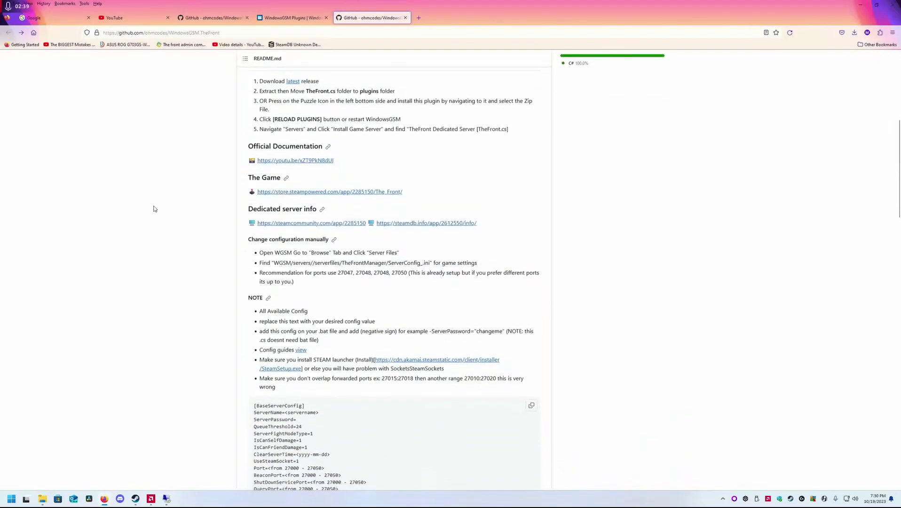
pyautogui.moveTo(241, 202); pyautogui.dragTo(435, 240)
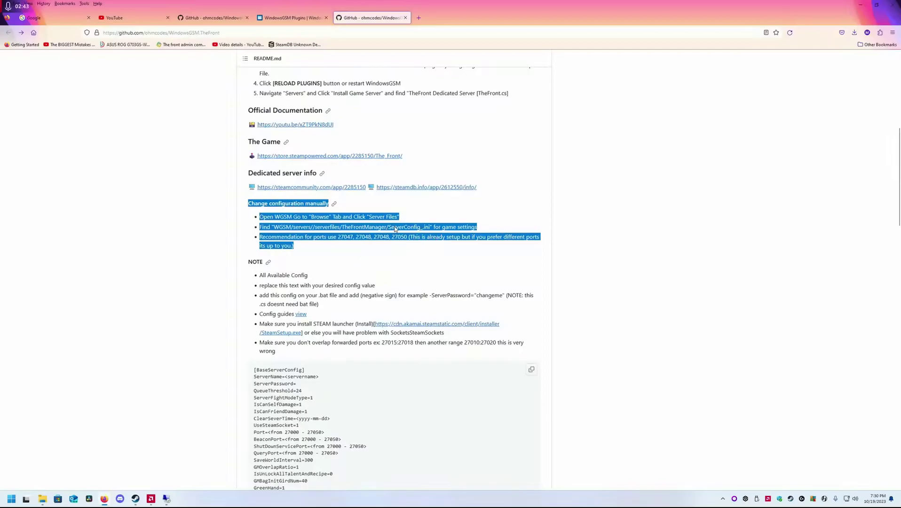
pyautogui.click(381, 234)
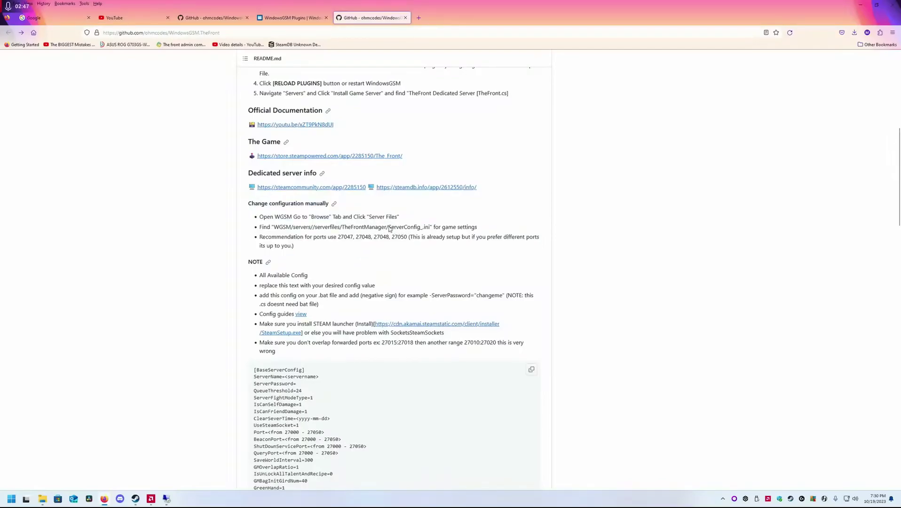
pyautogui.moveTo(389, 228); pyautogui.dragTo(429, 228)
# Step: Scroll through the README's ServerConfig settings listing
pyautogui.scroll(-2, 175, 313)
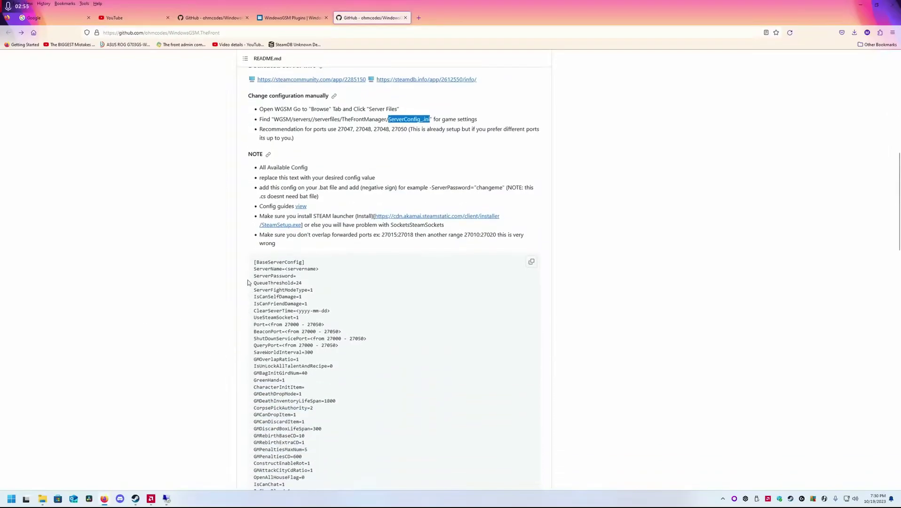
pyautogui.scroll(-15, 309, 291)
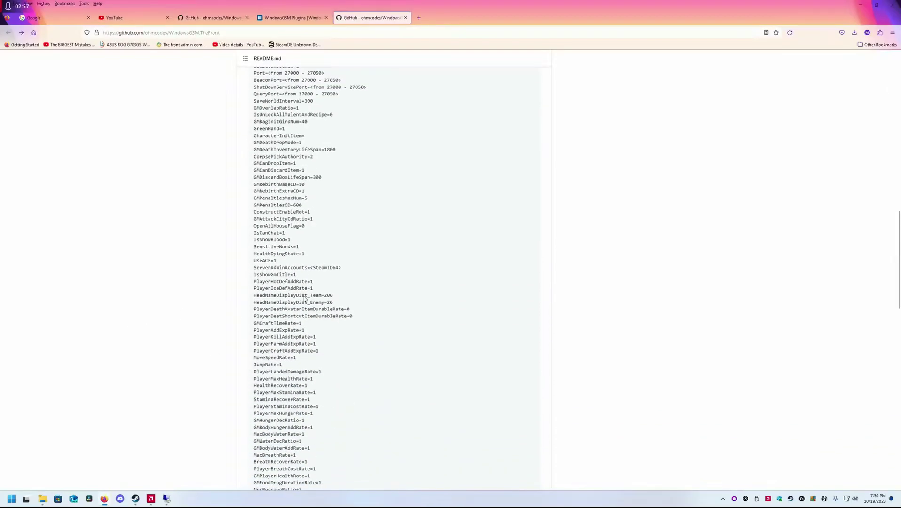
pyautogui.scroll(-3, 303, 306)
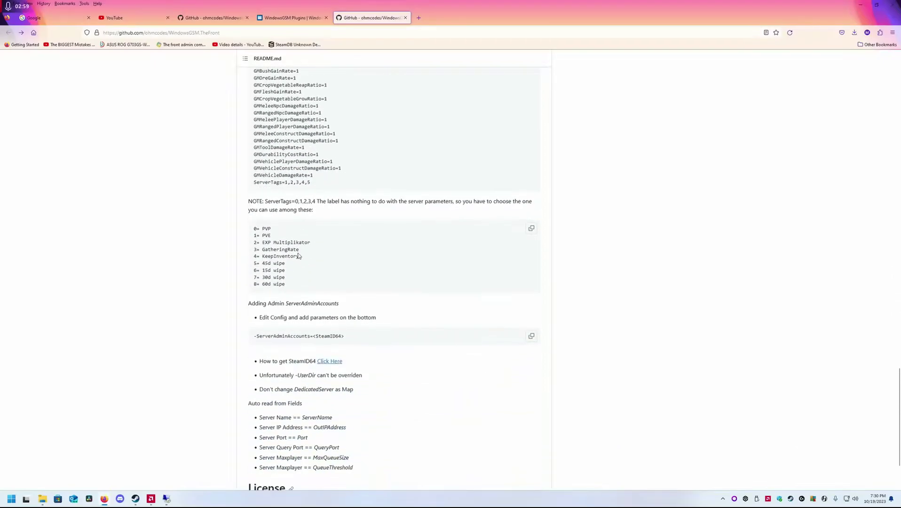
pyautogui.scroll(3, 335, 265)
pyautogui.scroll(15, 335, 265)
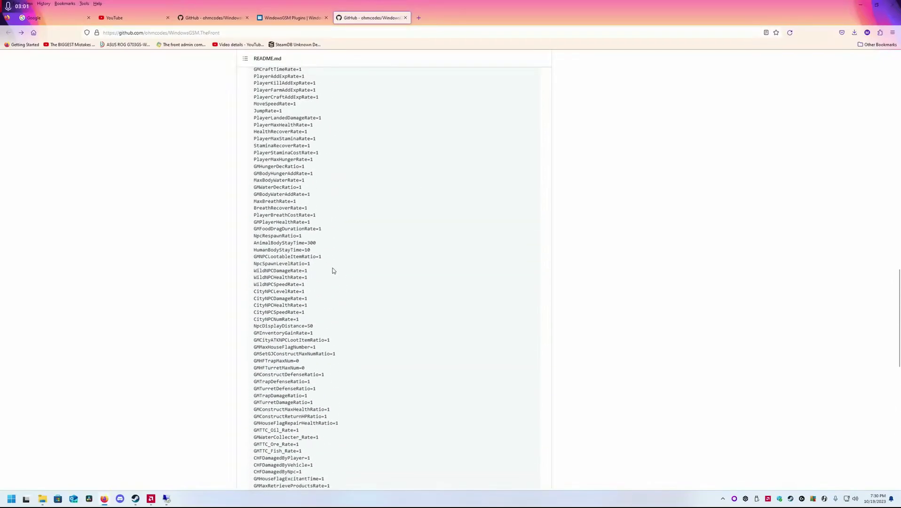
pyautogui.scroll(3, 332, 268)
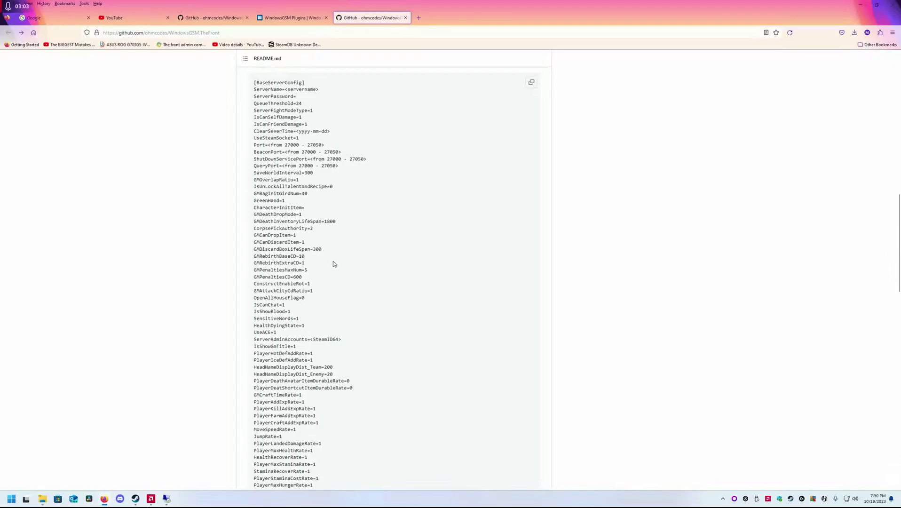
pyautogui.scroll(2, 333, 260)
pyautogui.scroll(-4, 337, 262)
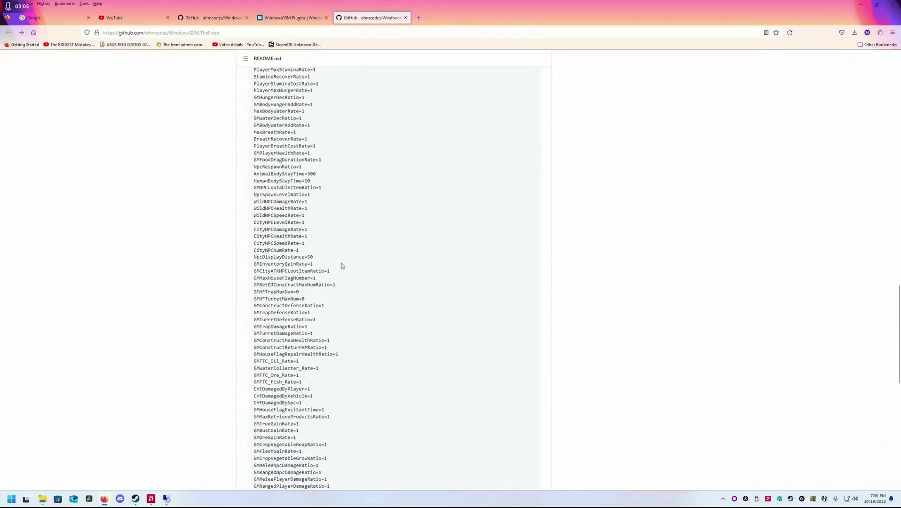
pyautogui.scroll(-5, 342, 264)
pyautogui.scroll(3, 345, 258)
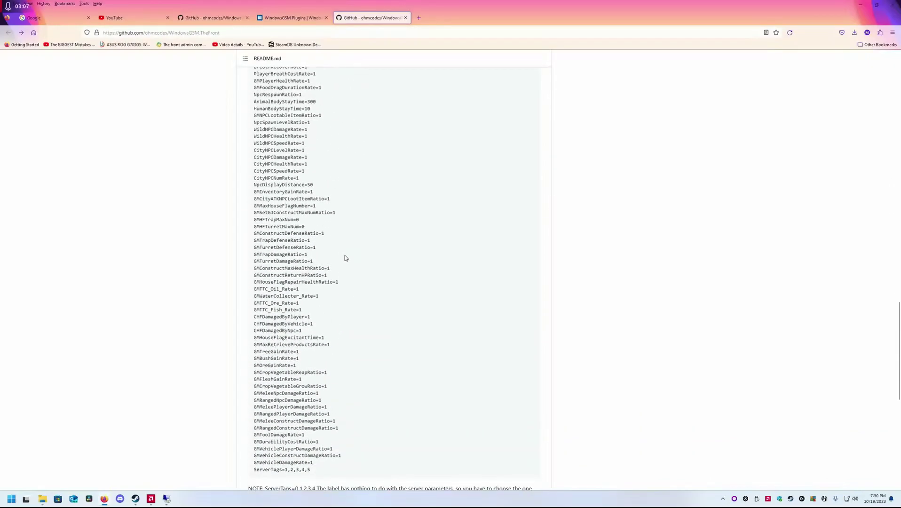
pyautogui.scroll(5, 345, 258)
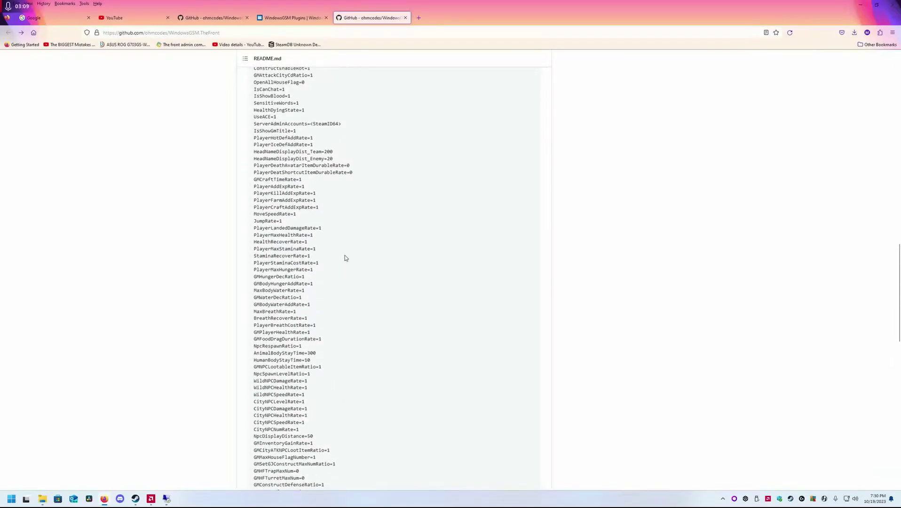
pyautogui.scroll(6, 345, 258)
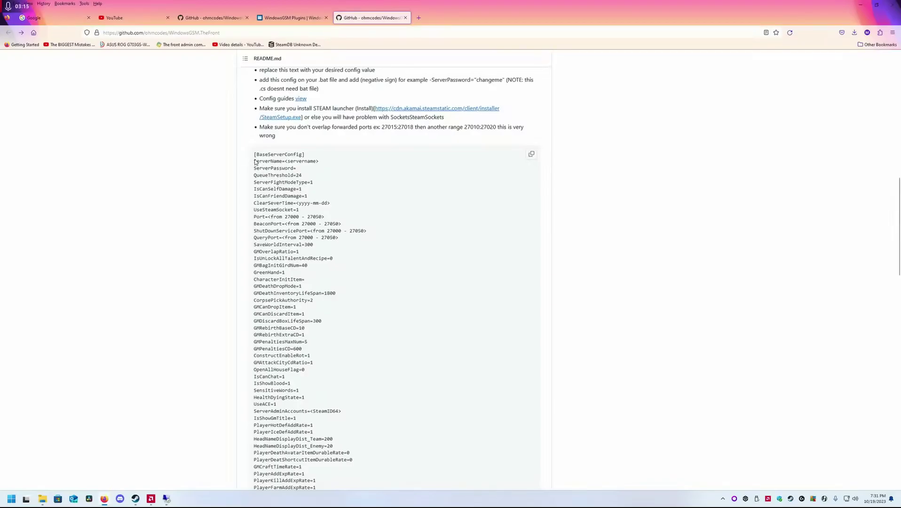
pyautogui.scroll(-10, 301, 292)
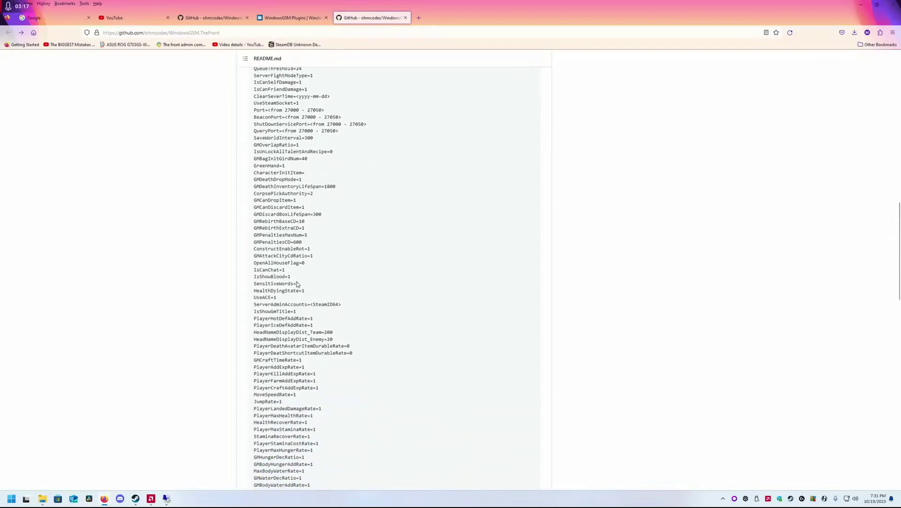
pyautogui.scroll(-3, 289, 287)
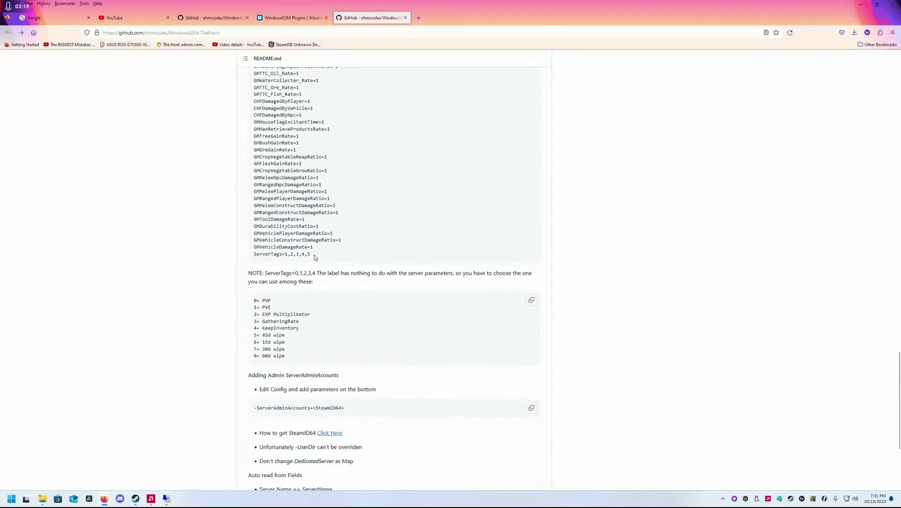
pyautogui.scroll(10, 320, 249)
pyautogui.scroll(10, 319, 249)
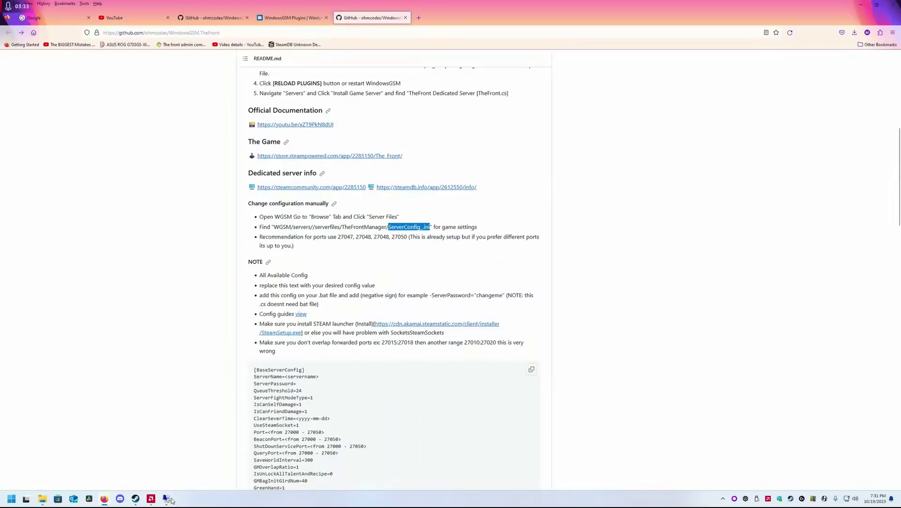
# Step: Check the TheFront.cs folder's options in Explorer, then switch to the Remote Desktop session
pyautogui.moveTo(45, 502)
pyautogui.click(85, 477)
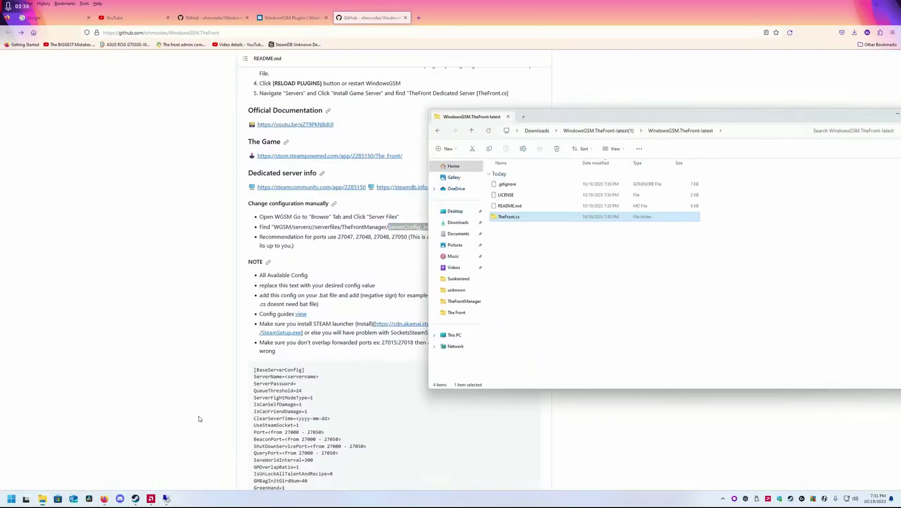
pyautogui.rightClick(502, 217)
pyautogui.click(538, 350)
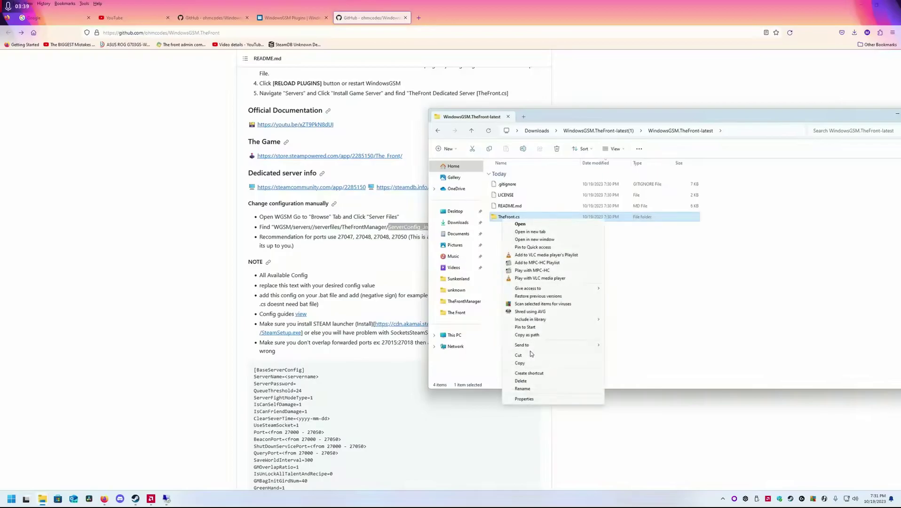
pyautogui.press('Escape')
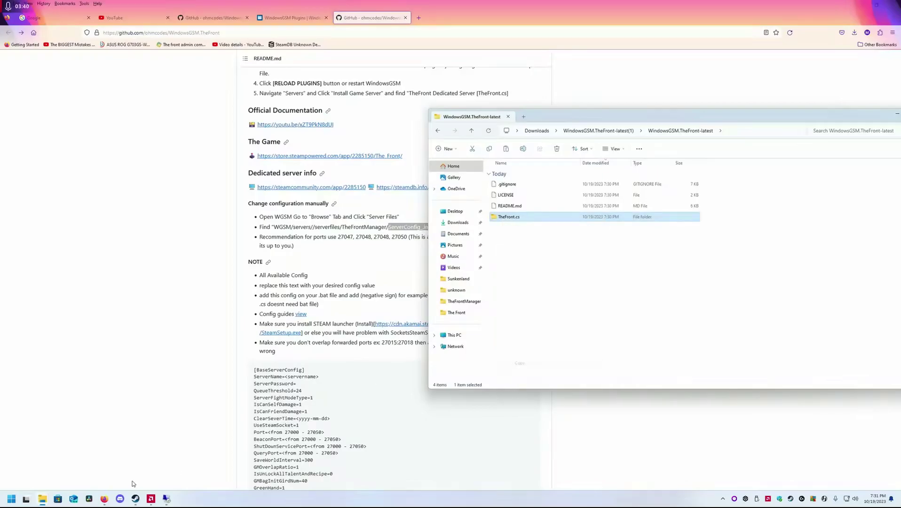
pyautogui.click(167, 501)
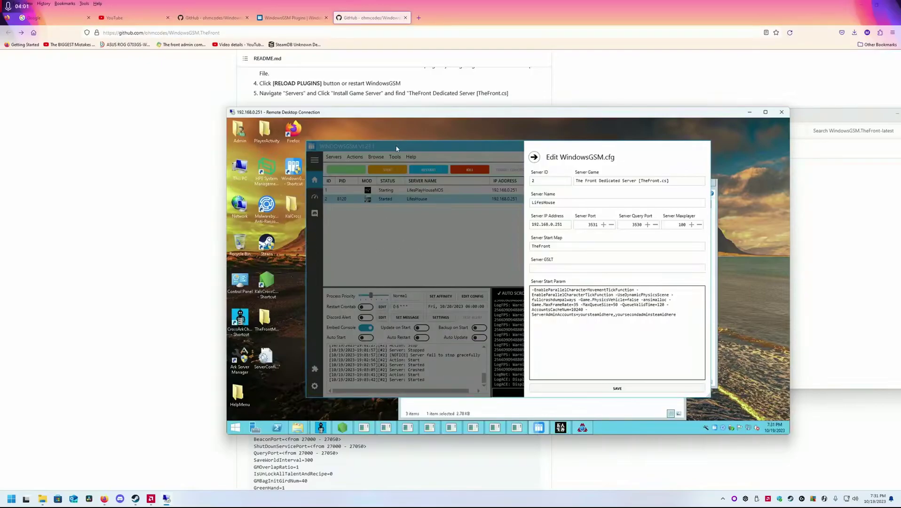
# Step: From the WindowsGSM shortcut's properties, open the install location's GameManager plugins folder
pyautogui.rightClick(297, 174)
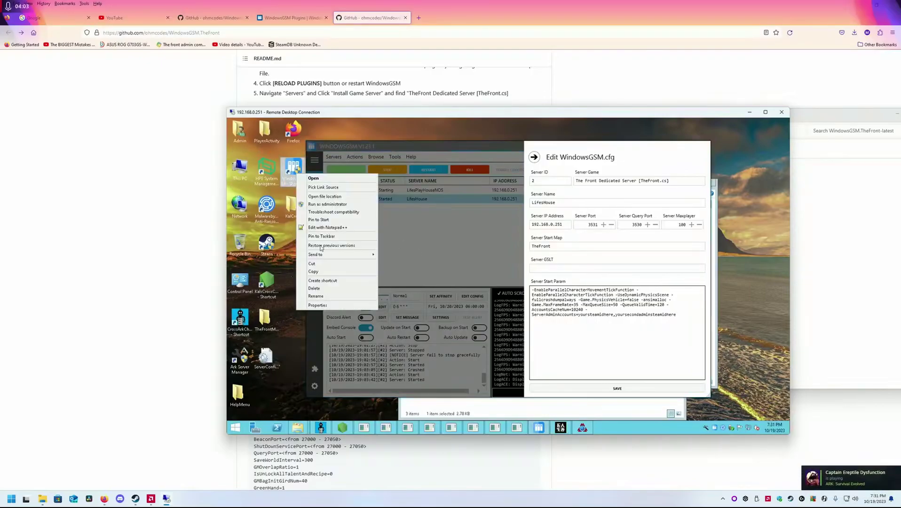
pyautogui.click(317, 305)
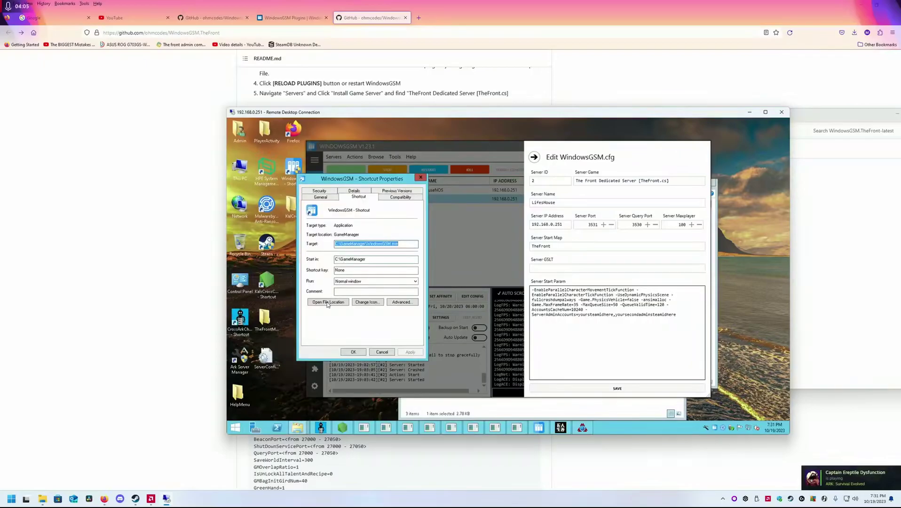
pyautogui.click(328, 302)
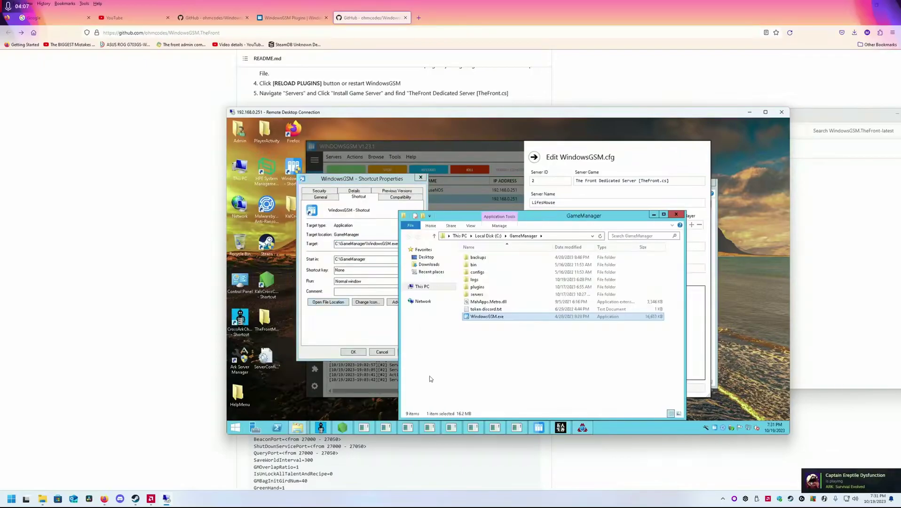
pyautogui.doubleClick(478, 288)
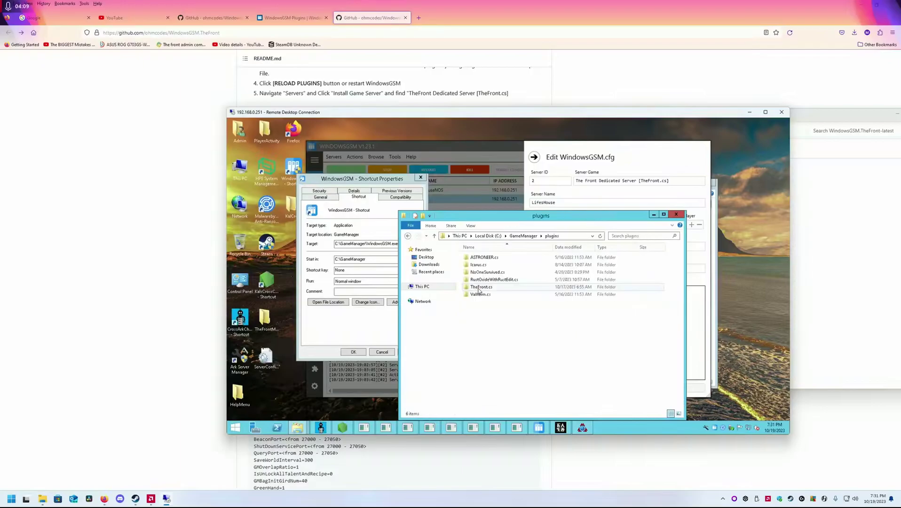
# Step: Close the plugins folder and Shortcut Properties, returning to WindowsGSM
pyautogui.rightClick(490, 331)
pyautogui.click(430, 331)
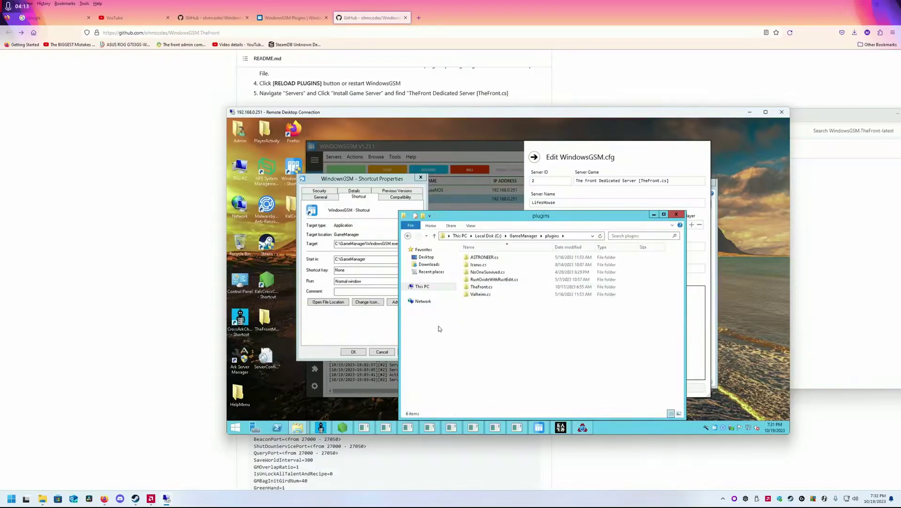
pyautogui.click(374, 398)
pyautogui.click(382, 352)
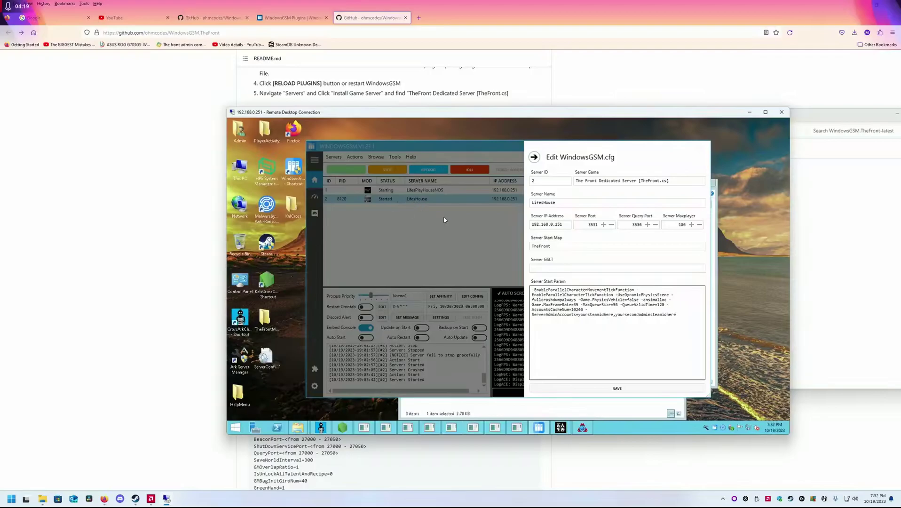
pyautogui.click(684, 321)
# Step: Scroll the Firefox README down to the Adding Admin notes, then return to Remote Desktop
pyautogui.click(161, 155)
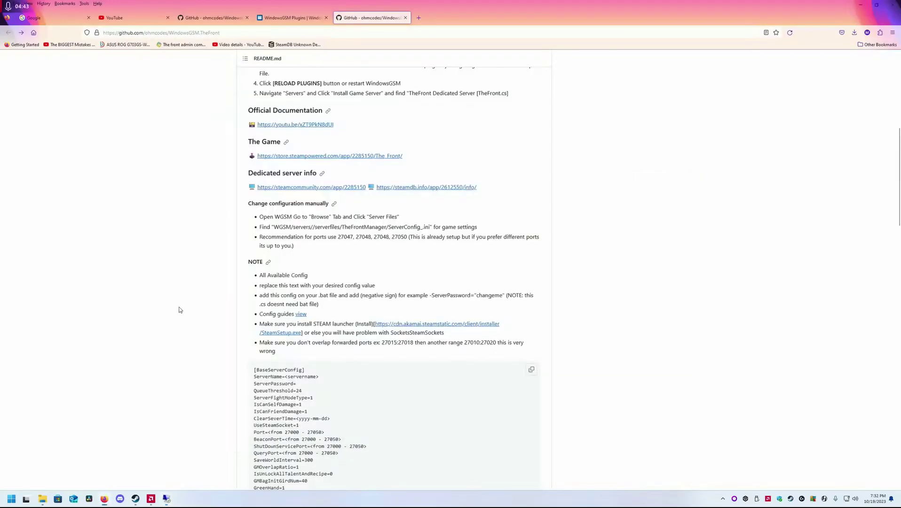
pyautogui.scroll(-3, 334, 299)
pyautogui.scroll(-15, 334, 298)
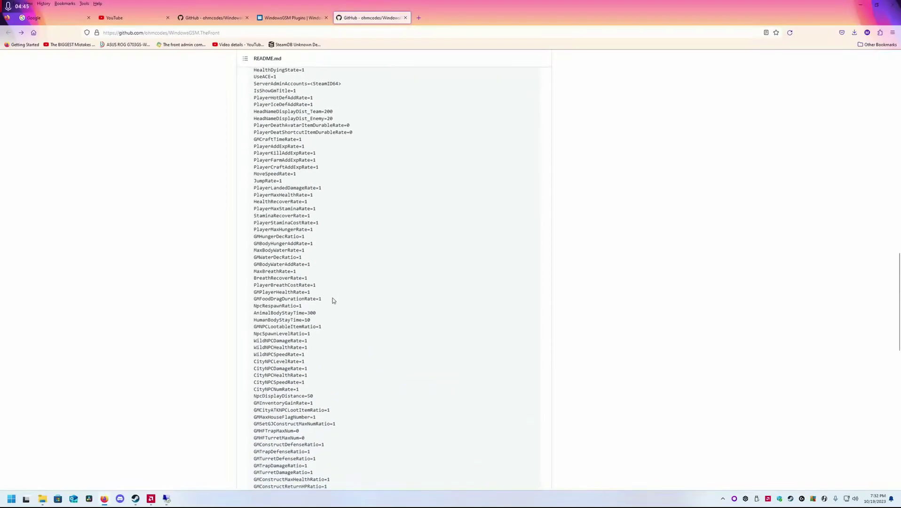
pyautogui.scroll(-2, 335, 300)
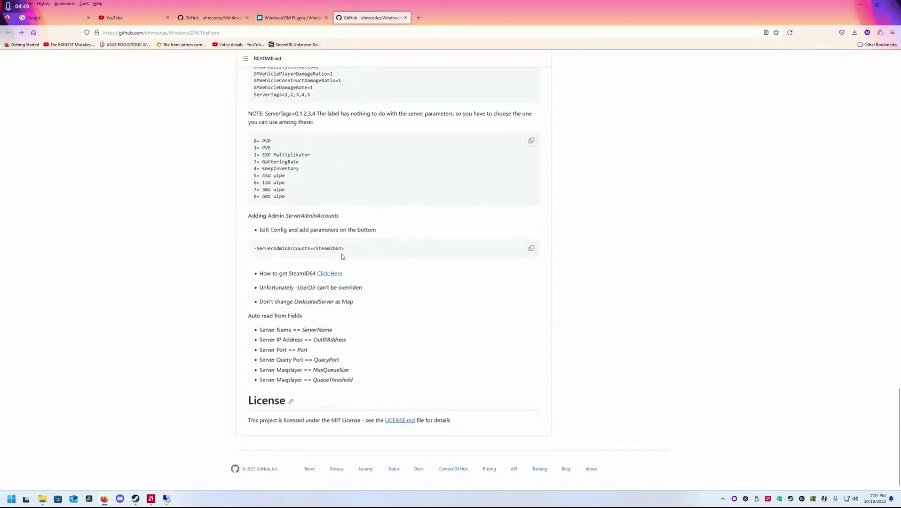
pyautogui.click(168, 499)
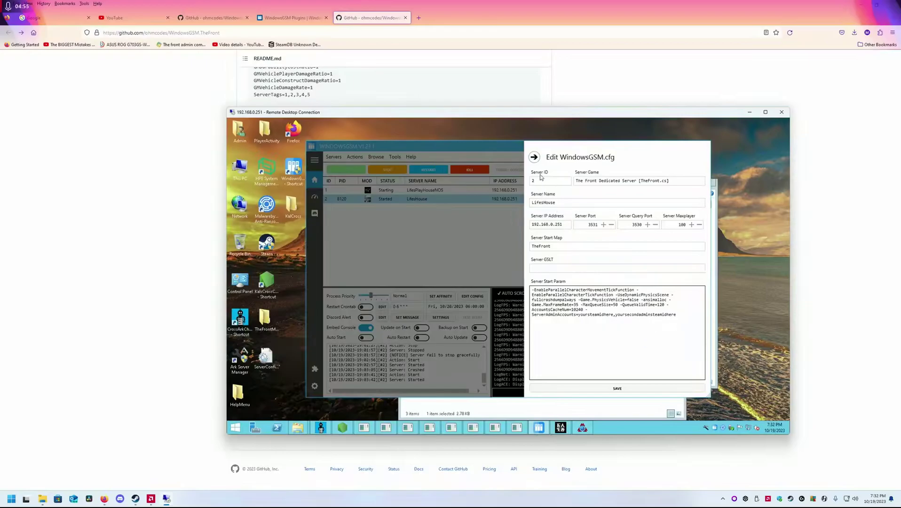
# Step: Close the config editor, open Plugins, cancel an import, and reload all six plugins
pyautogui.click(535, 158)
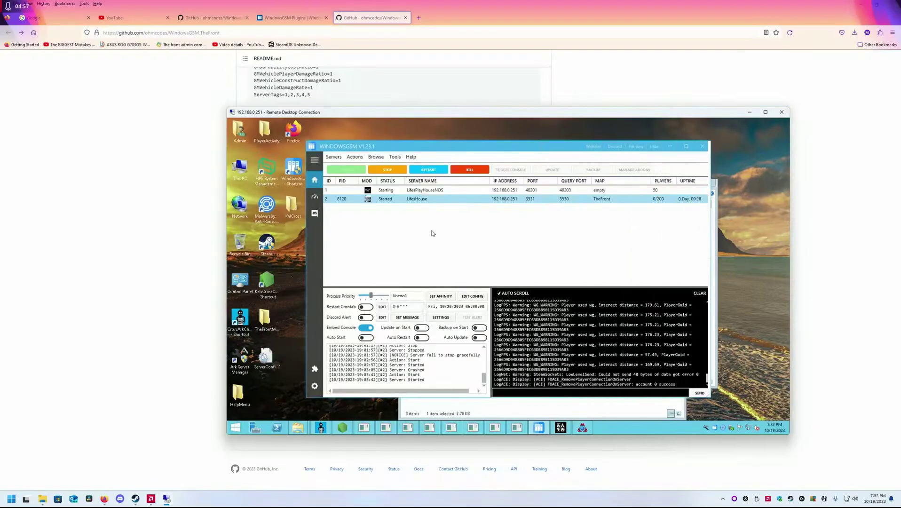
pyautogui.click(314, 370)
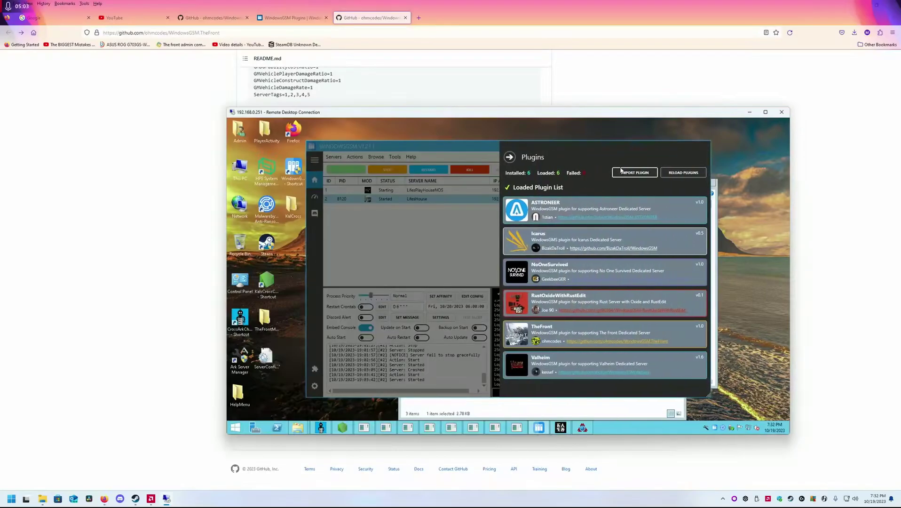
pyautogui.click(643, 176)
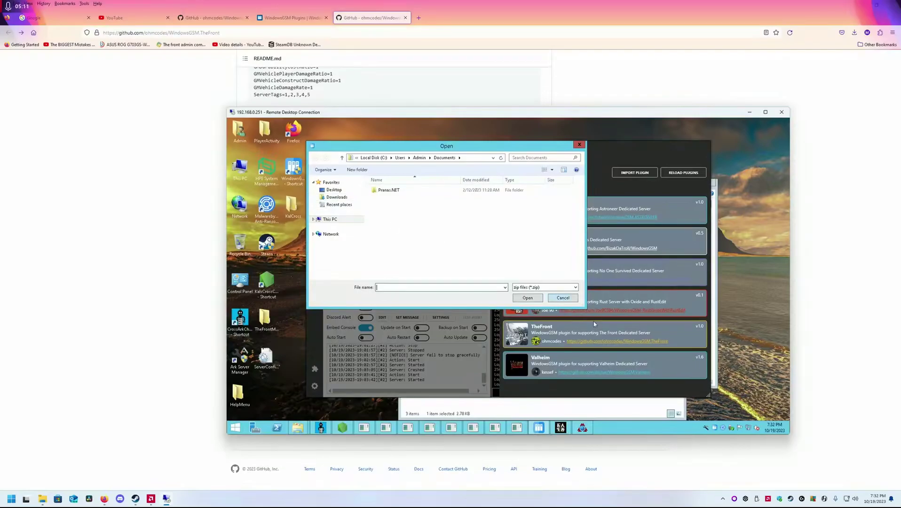
pyautogui.click(563, 298)
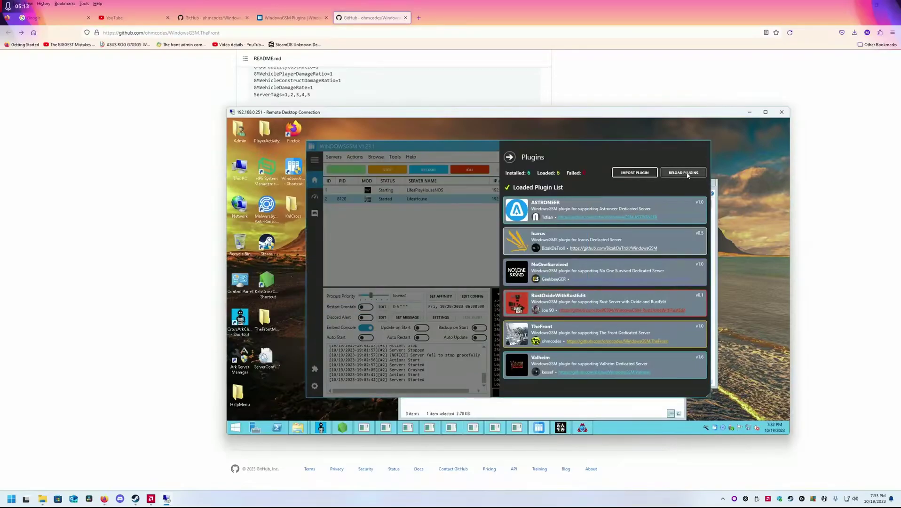
pyautogui.click(695, 172)
# Step: Close Plugins and pick The Front Dedicated Server [TheFront.cs] under Install GameServer
pyautogui.click(510, 157)
pyautogui.click(354, 158)
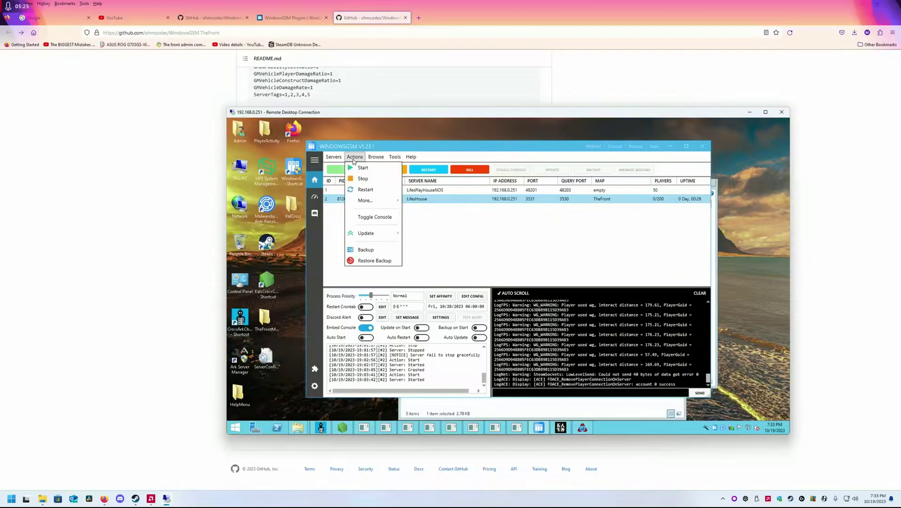
pyautogui.moveTo(334, 157)
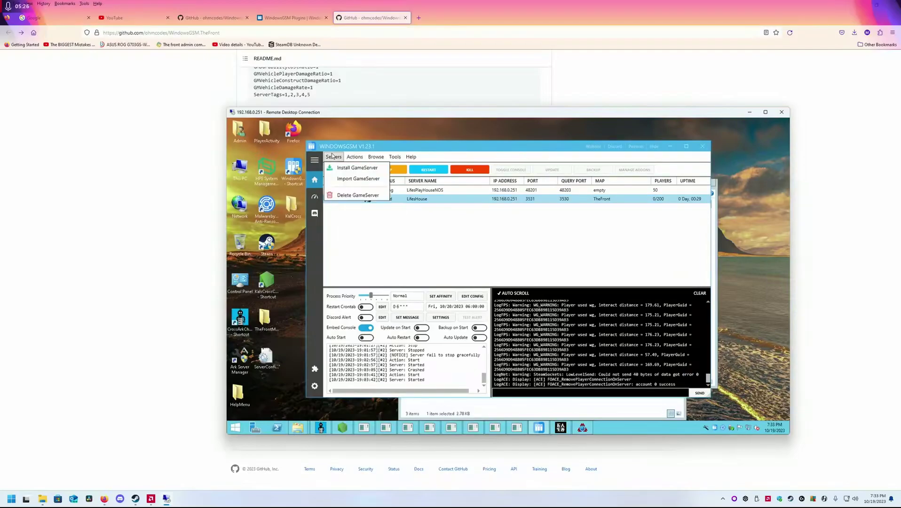
pyautogui.click(358, 168)
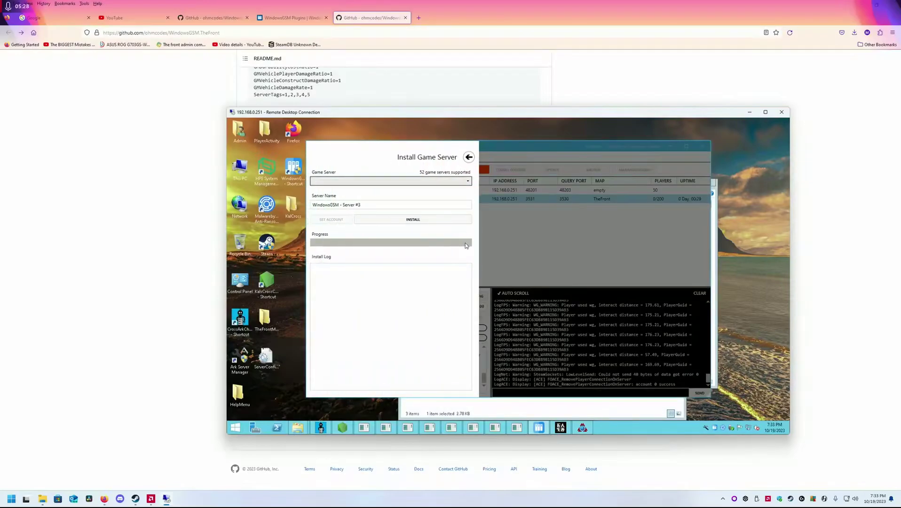
pyautogui.click(420, 183)
pyautogui.scroll(-13, 422, 245)
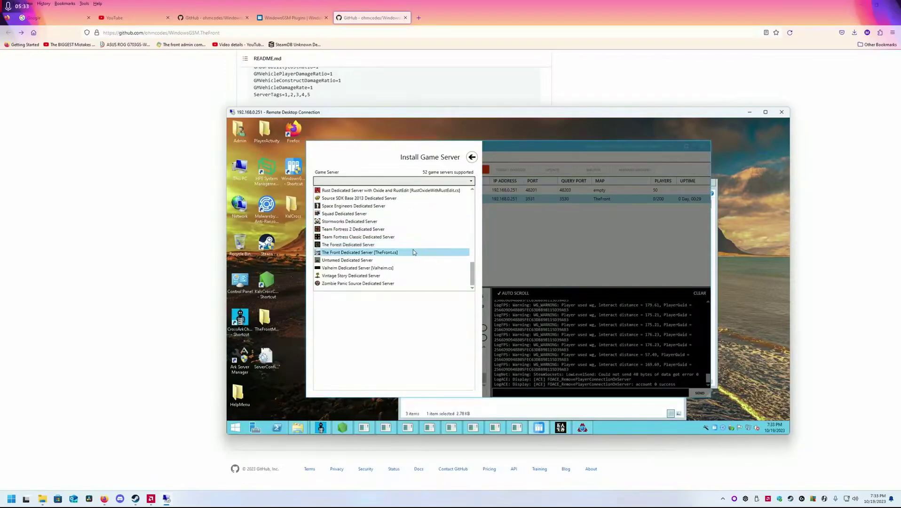
pyautogui.click(376, 252)
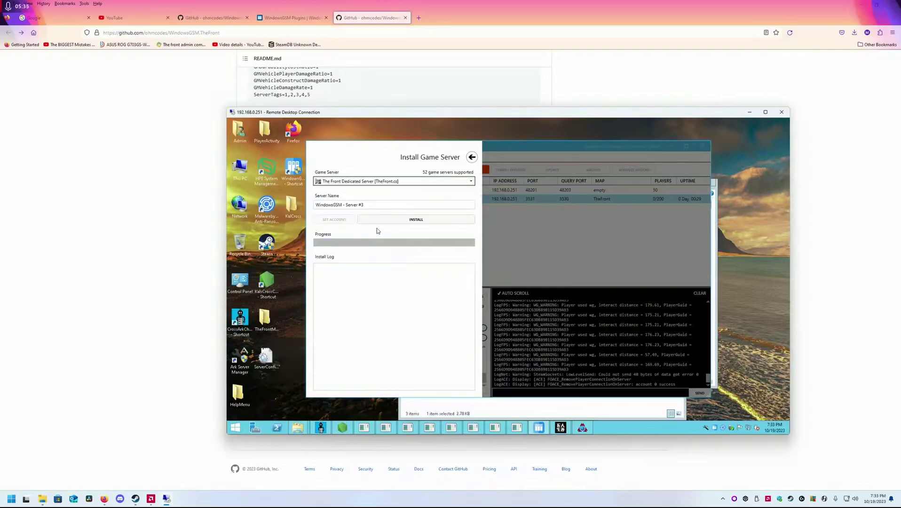
# Step: Enter 'gfsg' as the server name, then leave without installing and select LifesHouse
pyautogui.moveTo(367, 207); pyautogui.dragTo(290, 205)
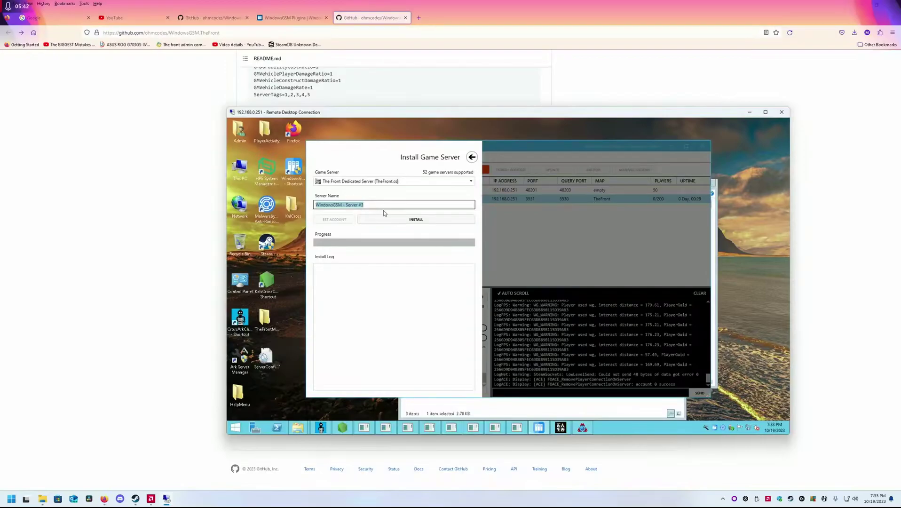
pyautogui.write('gfsg')
pyautogui.click(472, 159)
pyautogui.click(418, 200)
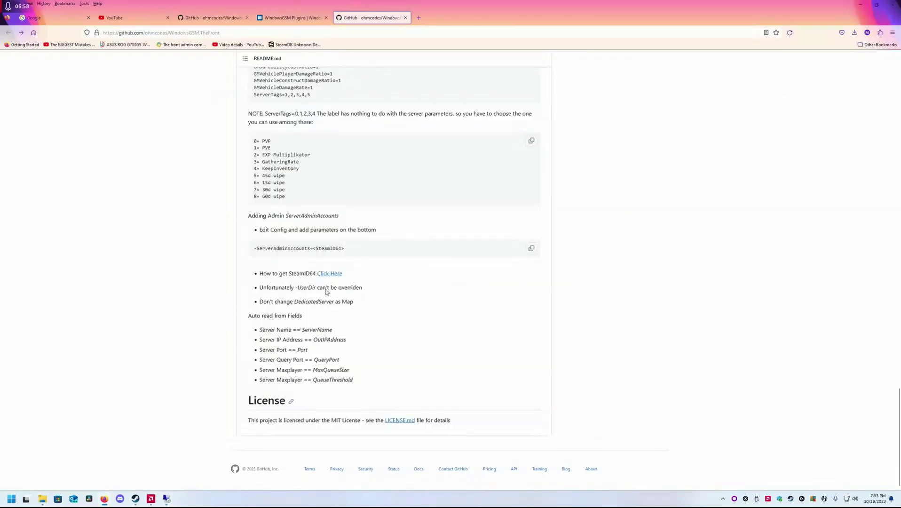
# Step: Select the -ServerAdminAccounts=<SteamID64> line in the README, then restore the remote desktop
pyautogui.tripleClick(341, 249)
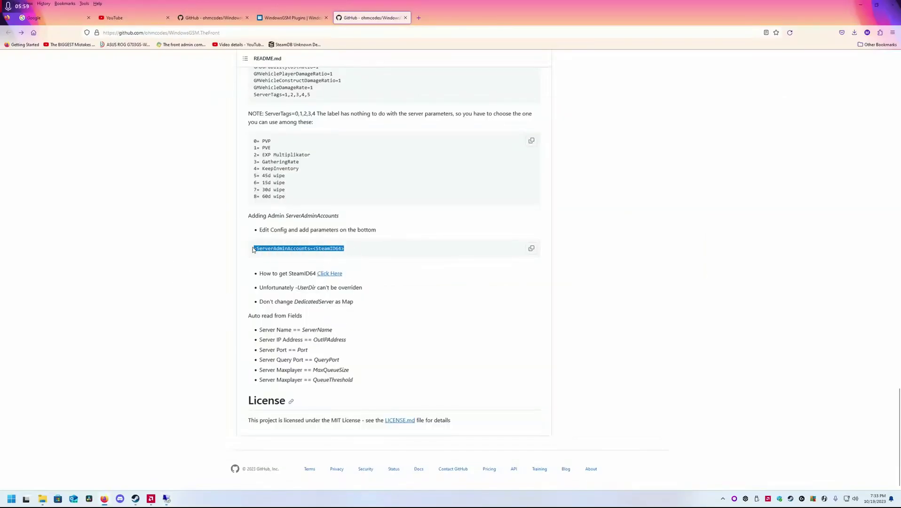
pyautogui.click(166, 499)
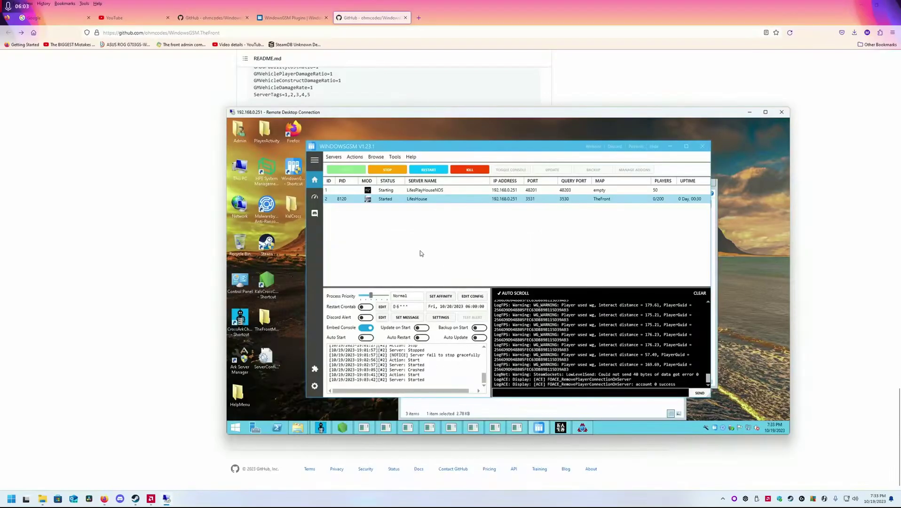
# Step: Select the LifesHouse server and open its serverfiles folder through Browse > Server Files
pyautogui.click(413, 199)
pyautogui.click(377, 158)
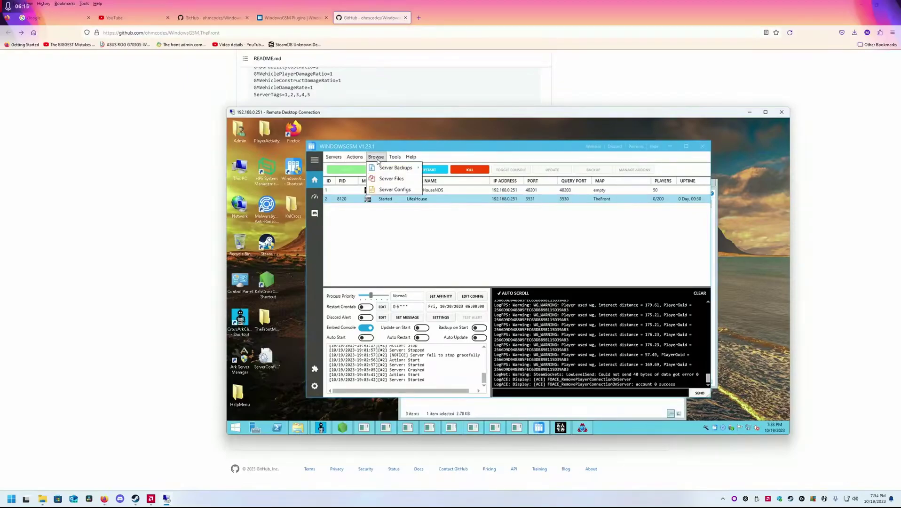
pyautogui.click(376, 157)
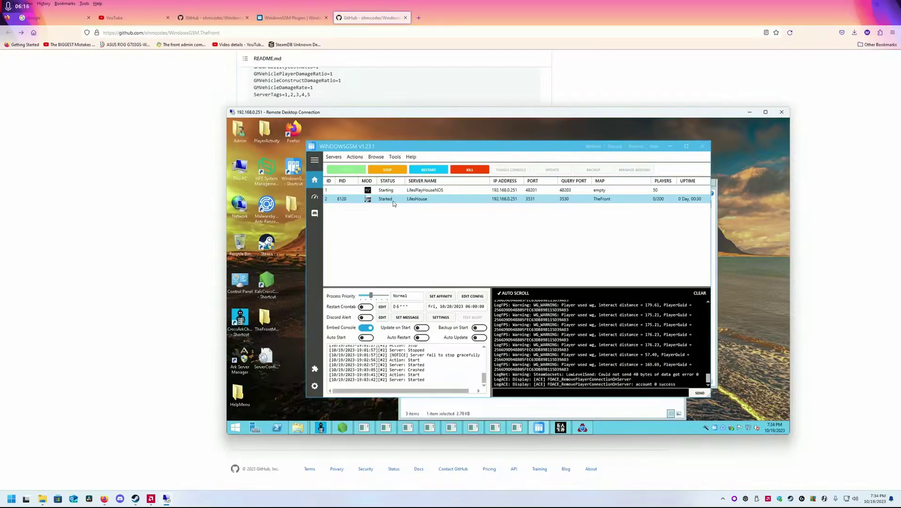
pyautogui.click(376, 157)
# Step: Open the TheFrontManager folder and select ServerConfig_ - Copy.ini, cancelling the accidental rename
pyautogui.click(391, 177)
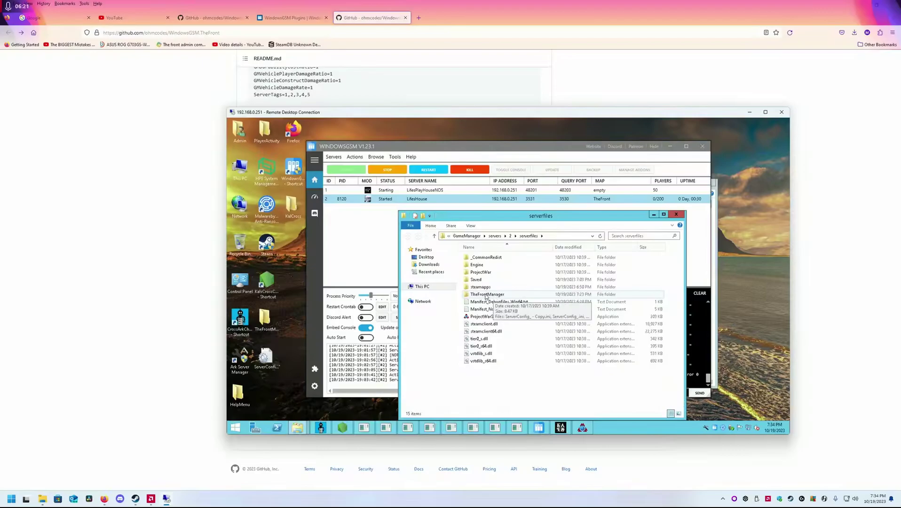
pyautogui.click(486, 296)
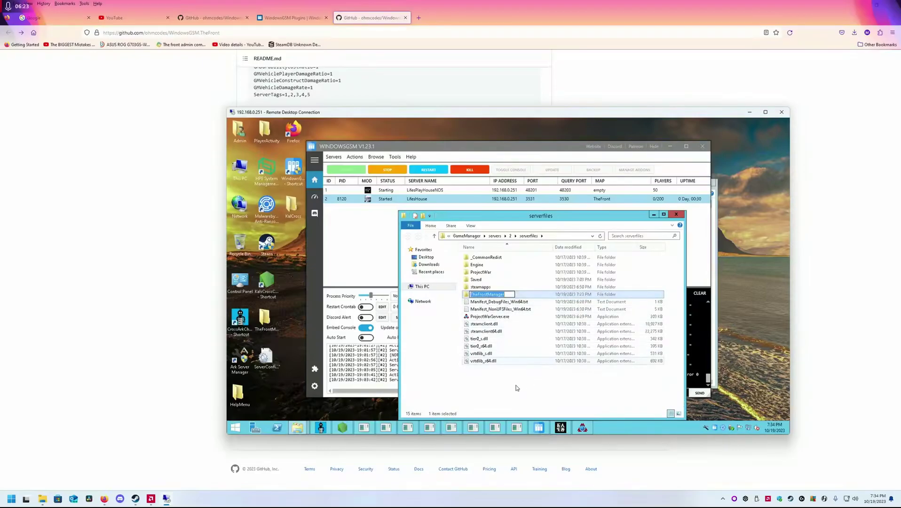
pyautogui.keyDown('ctrl'); pyautogui.click(487, 298); pyautogui.keyUp('ctrl')
pyautogui.doubleClick(488, 296)
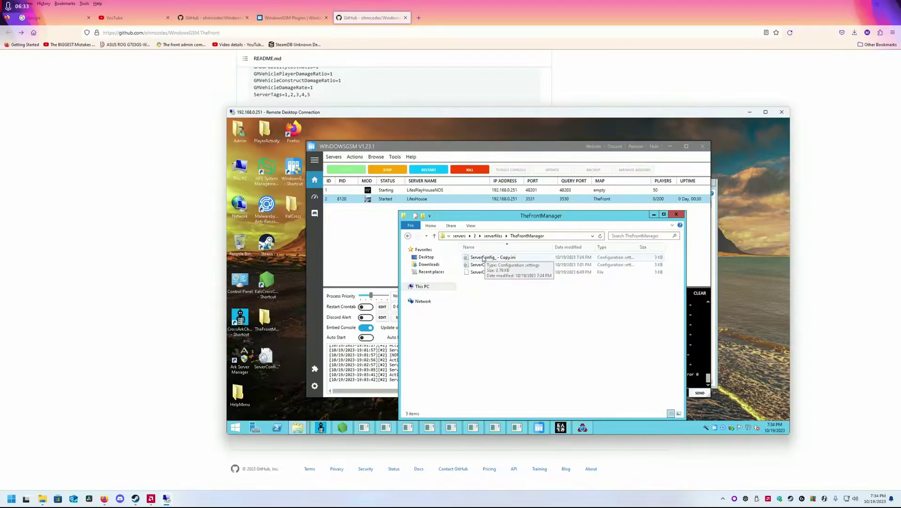
pyautogui.click(498, 258)
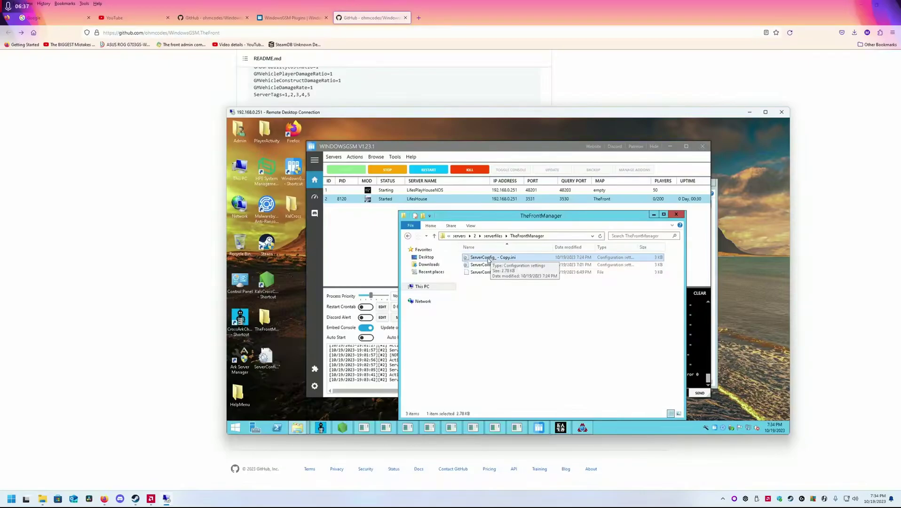
pyautogui.click(492, 258)
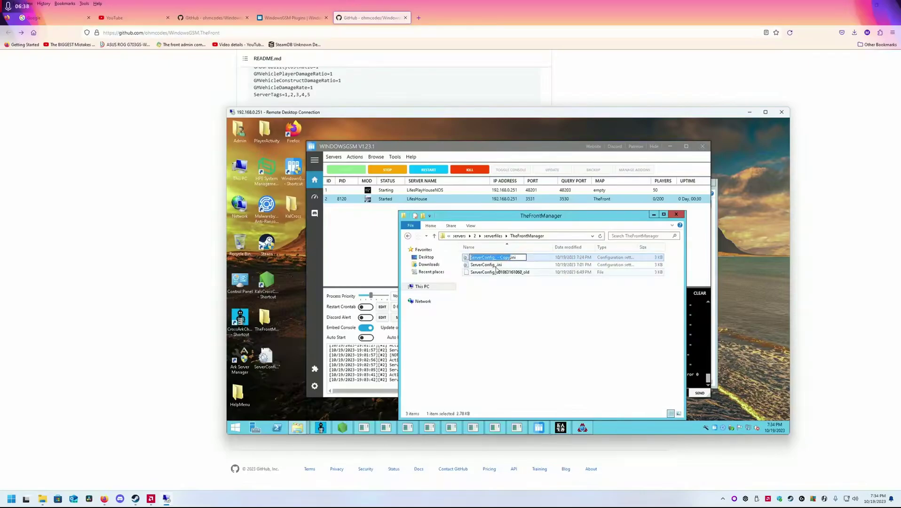
pyautogui.click(492, 294)
# Step: Open ServerConfig_ - Copy.ini in Notepad at the ServerAdminAccounts=YourSteamIDHere entry, with Notepad moved right
pyautogui.doubleClick(496, 261)
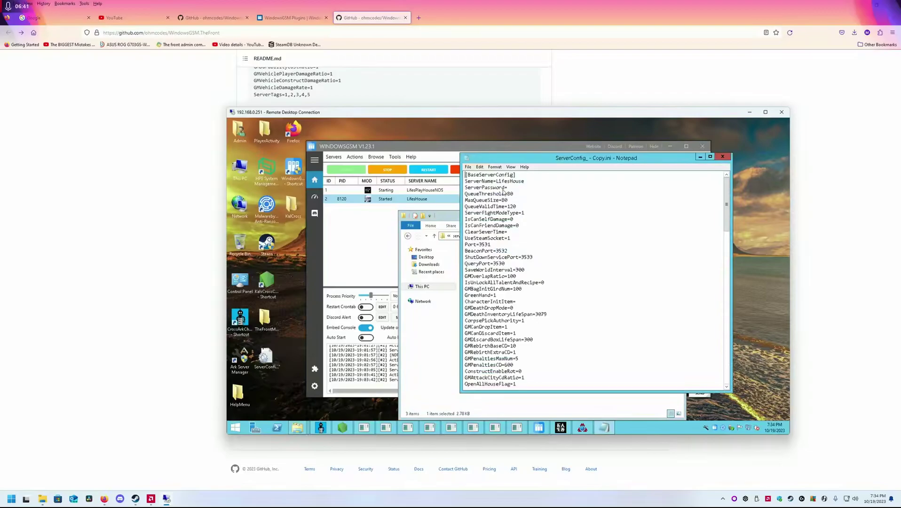
pyautogui.moveTo(531, 163); pyautogui.dragTo(422, 136)
pyautogui.scroll(-15, 445, 228)
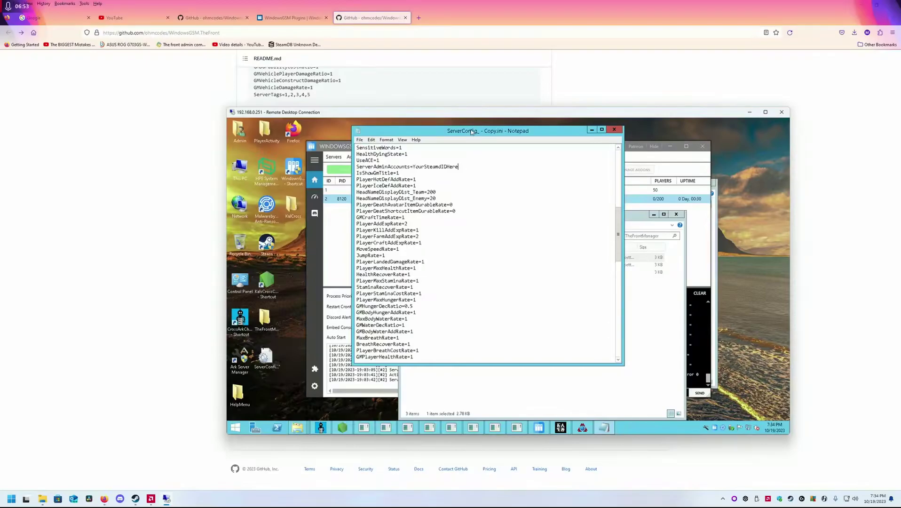
pyautogui.moveTo(471, 131); pyautogui.dragTo(658, 161)
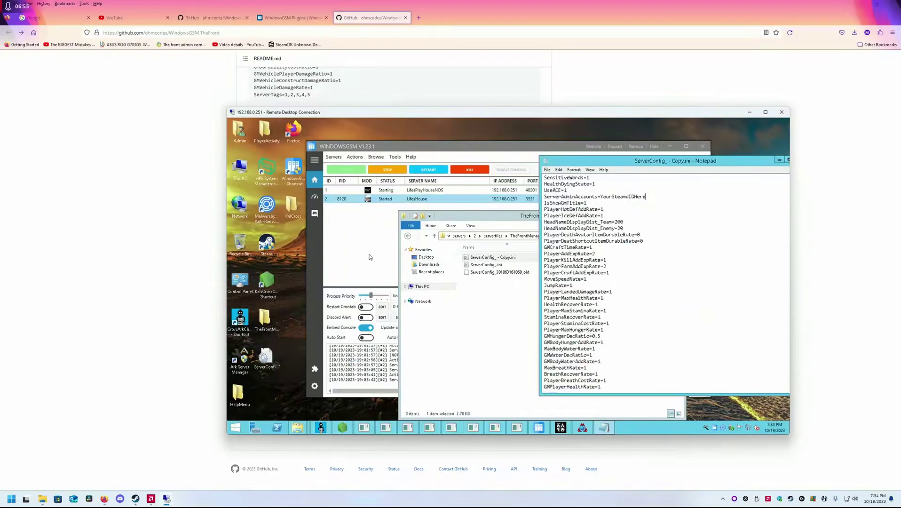
pyautogui.click(369, 255)
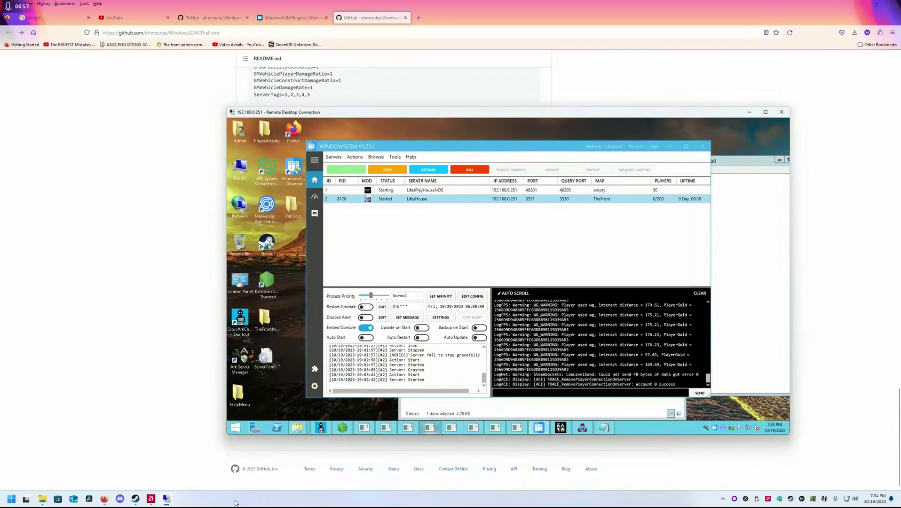
# Step: Set the ServerConfig_ - Copy.ini Notepad window beside WindowsGSM, then return to the WindowsGSM.TheFront GitHub page
pyautogui.click(169, 500)
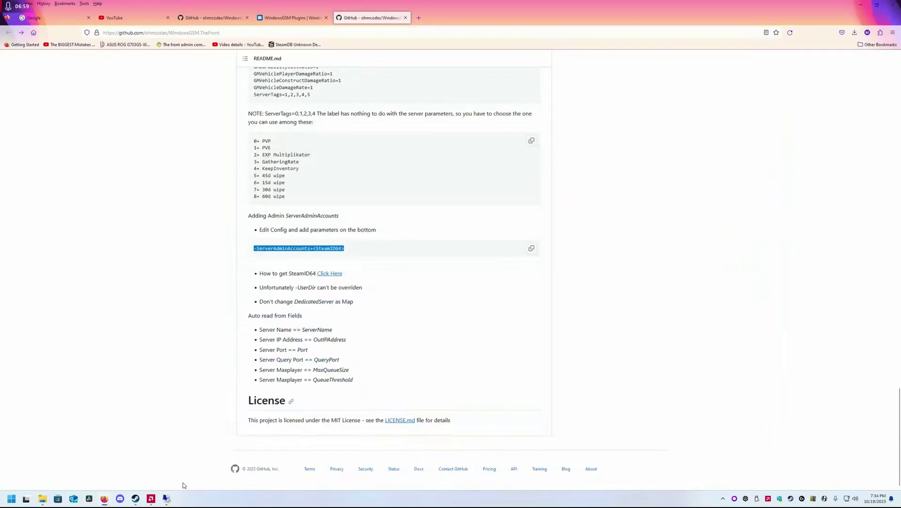
pyautogui.click(170, 500)
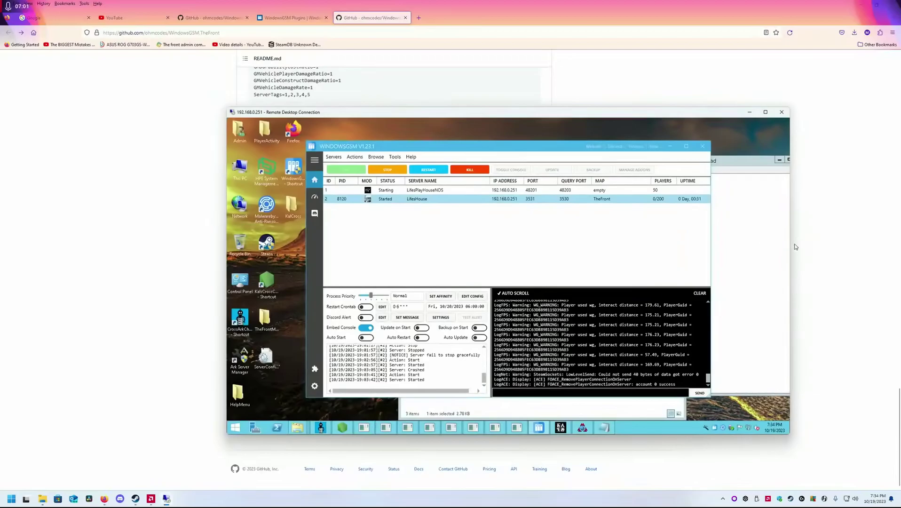
pyautogui.click(763, 255)
pyautogui.moveTo(734, 160); pyautogui.dragTo(532, 142)
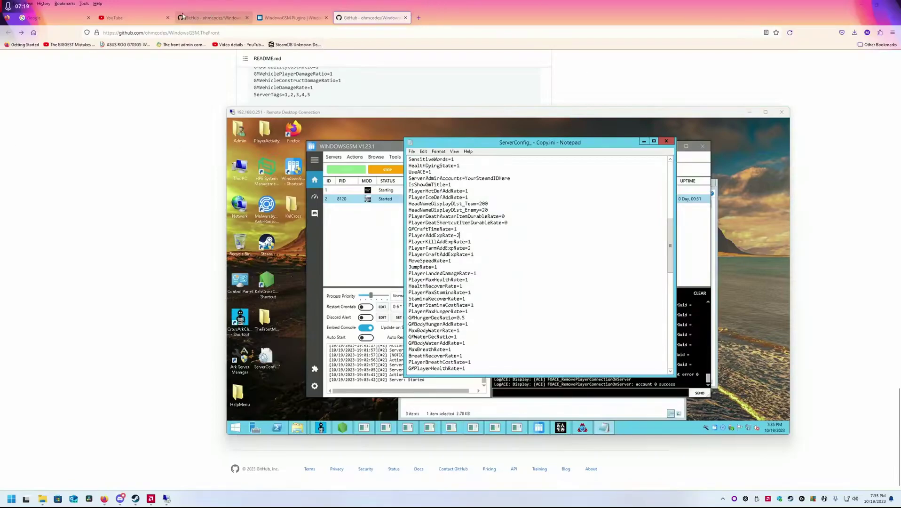
pyautogui.click(211, 18)
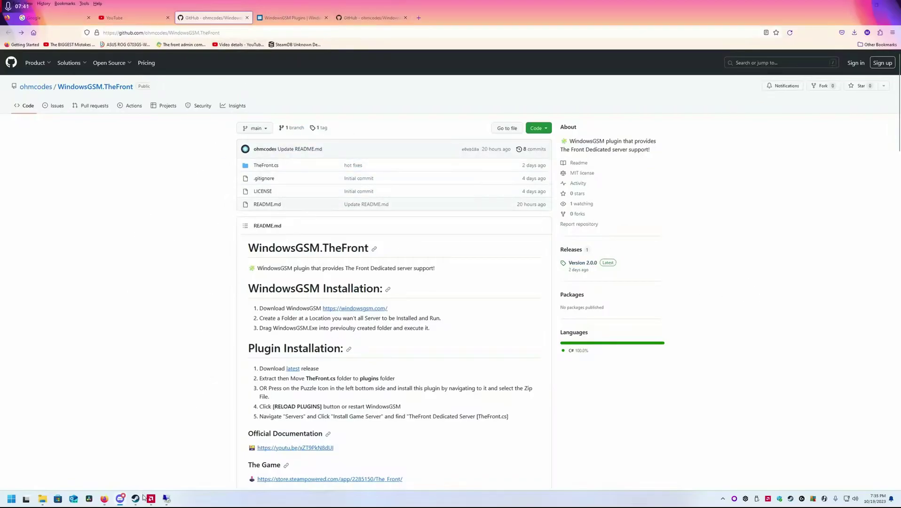
# Step: Restore the Remote Desktop session from its taskbar thumbnail preview
pyautogui.moveTo(168, 502)
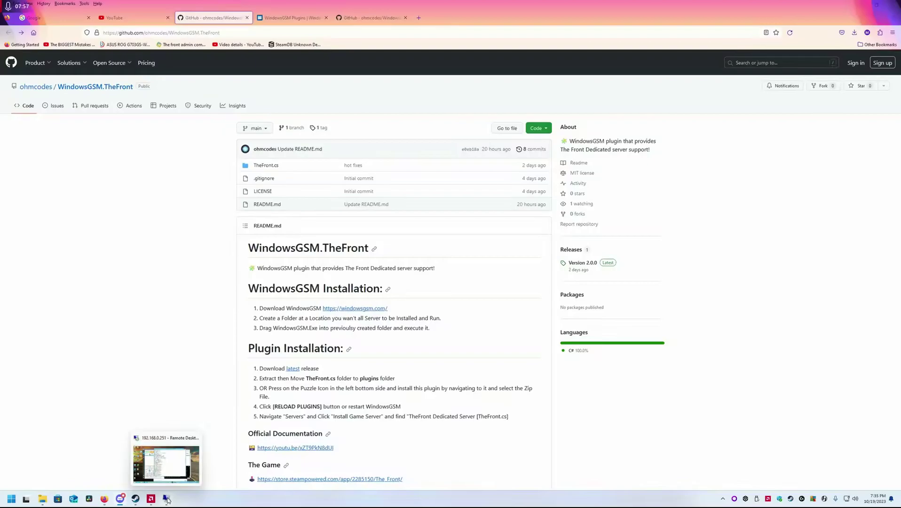
pyautogui.click(167, 500)
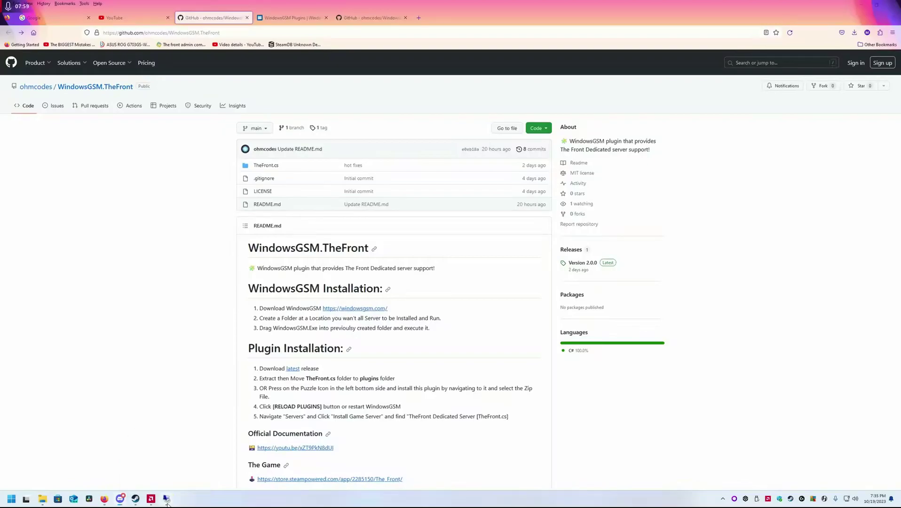
# Step: Scroll through ServerConfig_ - Copy.ini down to AccountsCacheNum, then close Notepad
pyautogui.scroll(-10, 475, 251)
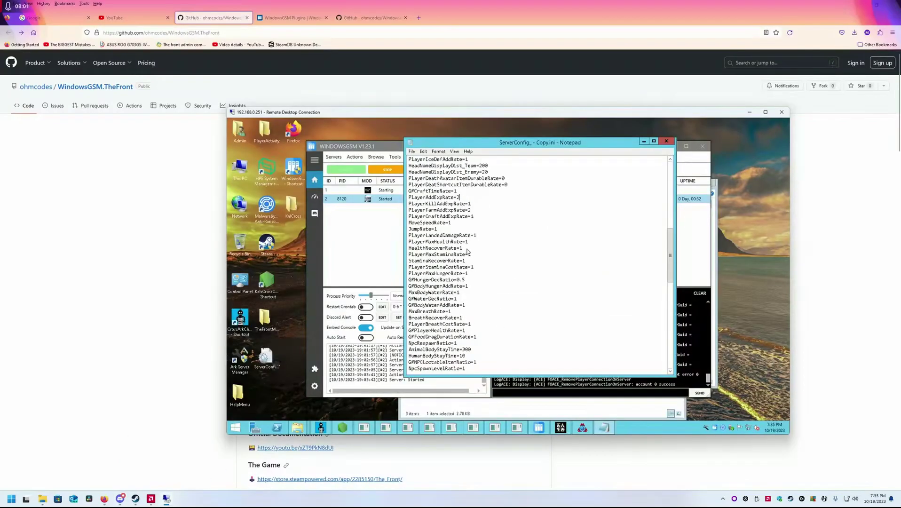
pyautogui.scroll(-9, 474, 251)
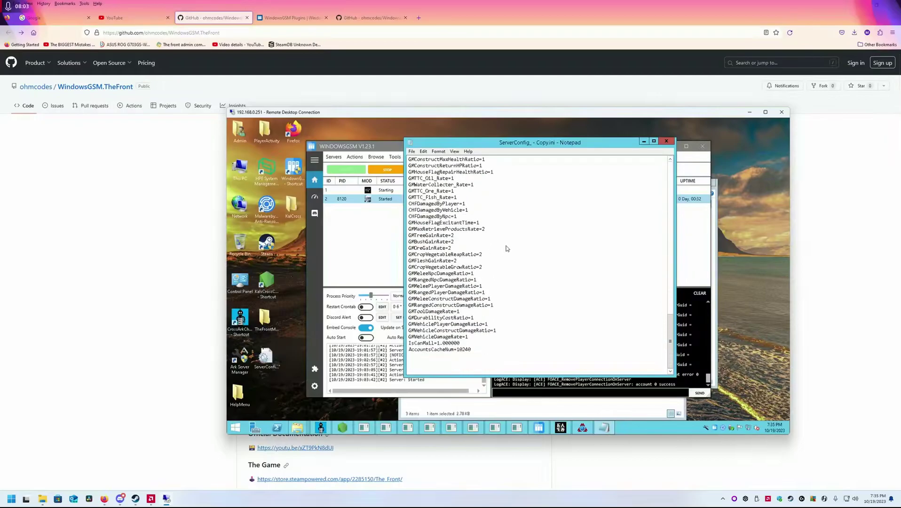
pyautogui.click(667, 141)
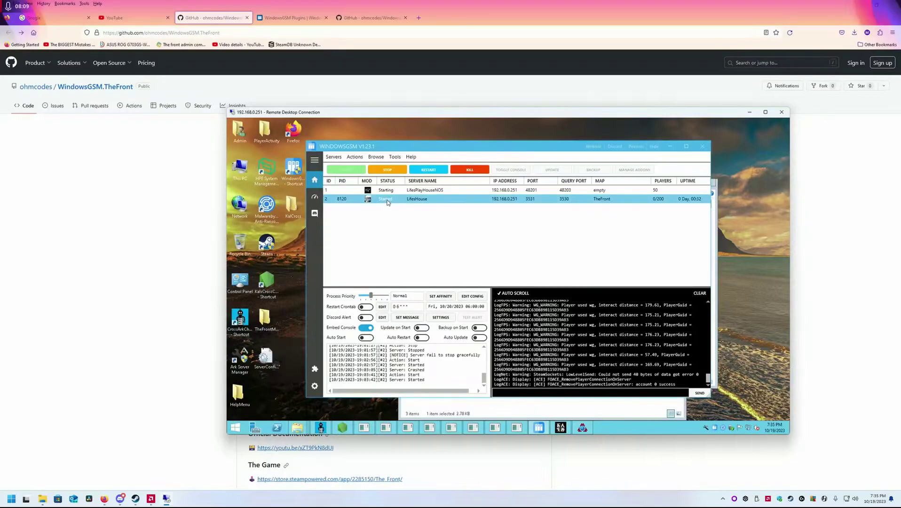
pyautogui.click(316, 214)
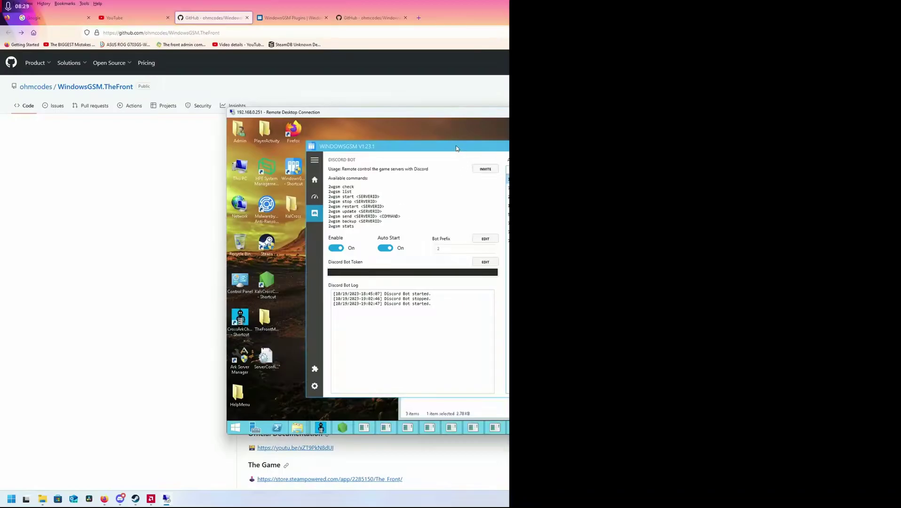
pyautogui.moveTo(458, 149); pyautogui.dragTo(489, 152)
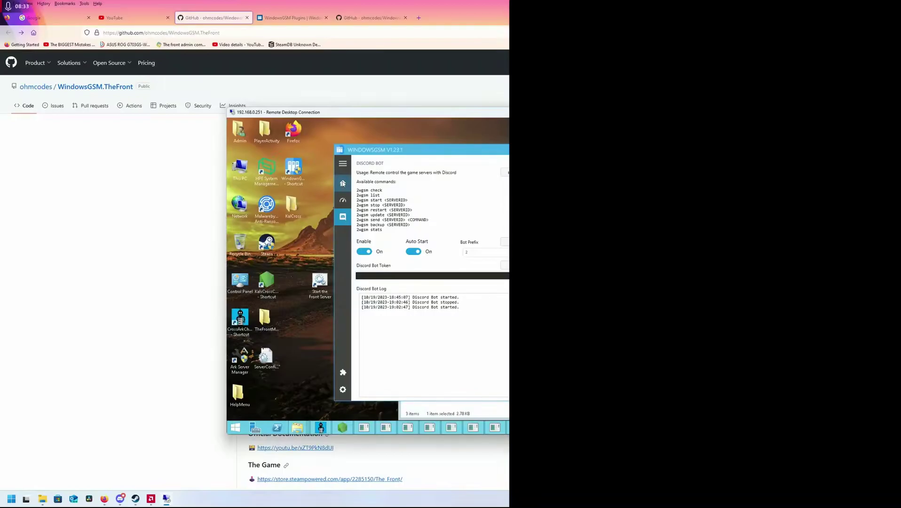
pyautogui.click(343, 183)
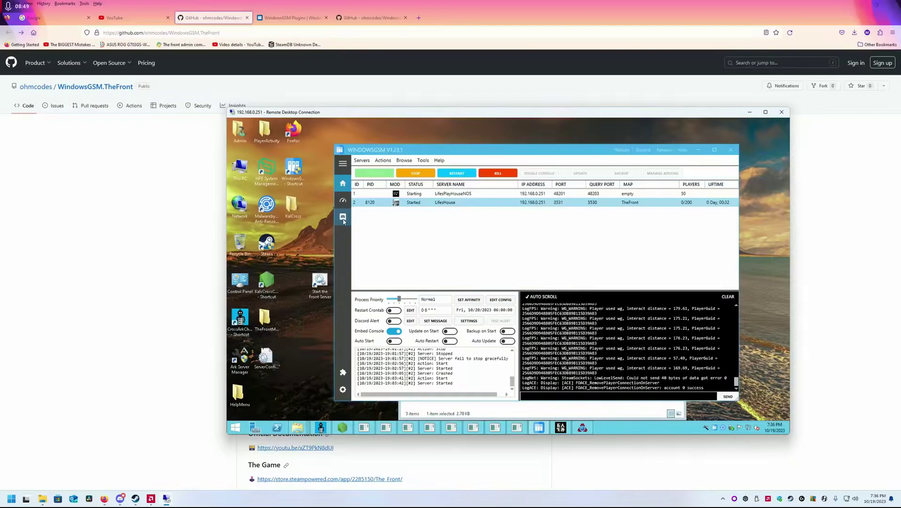
# Step: Minimize WindowsGSM to reveal the TheFrontManager folder windows
pyautogui.click(698, 149)
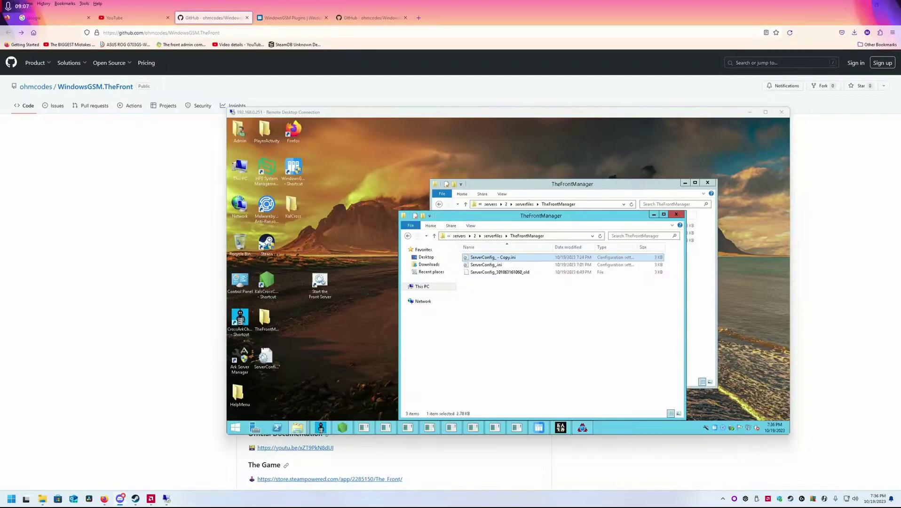
# Step: In Discord, send 2wgsm list so the bot lists both servers
pyautogui.hotkey('alt', 'Tab')
pyautogui.moveTo(268, 54); pyautogui.dragTo(353, 97)
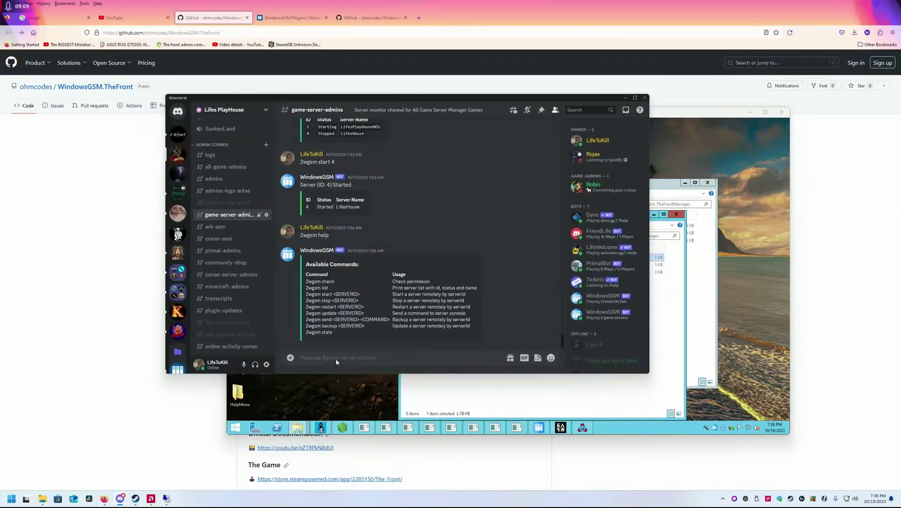
pyautogui.write('2wgsm list')
pyautogui.press('Return')
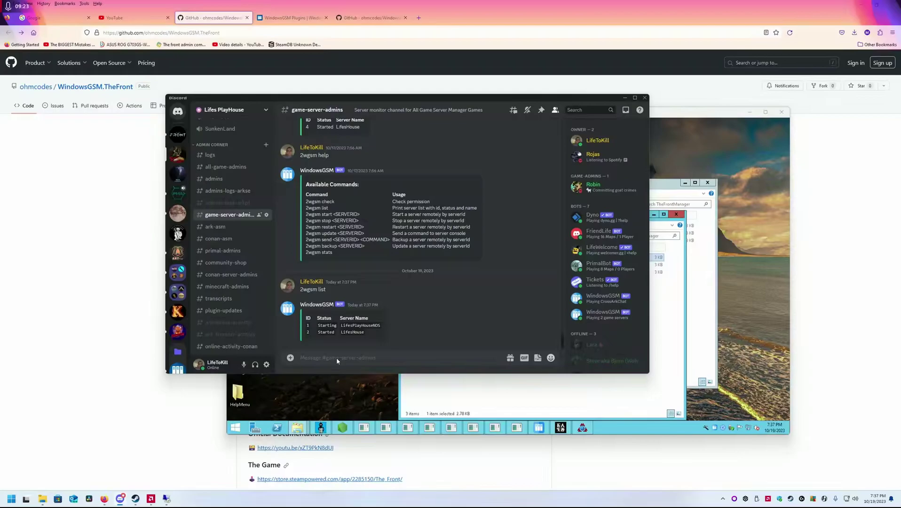
# Step: Check the bot's available commands in WindowsGSM, then send 2wgsm stop 2 in Discord
pyautogui.write('wgs')
pyautogui.press('BackSpace')
pyautogui.press('BackSpace')
pyautogui.press('BackSpace')
pyautogui.write('2wgsm')
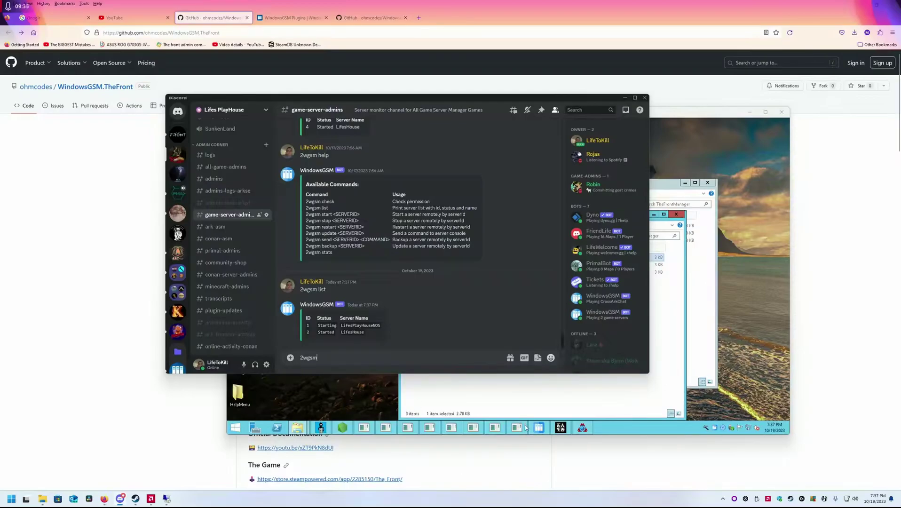
pyautogui.click(546, 427)
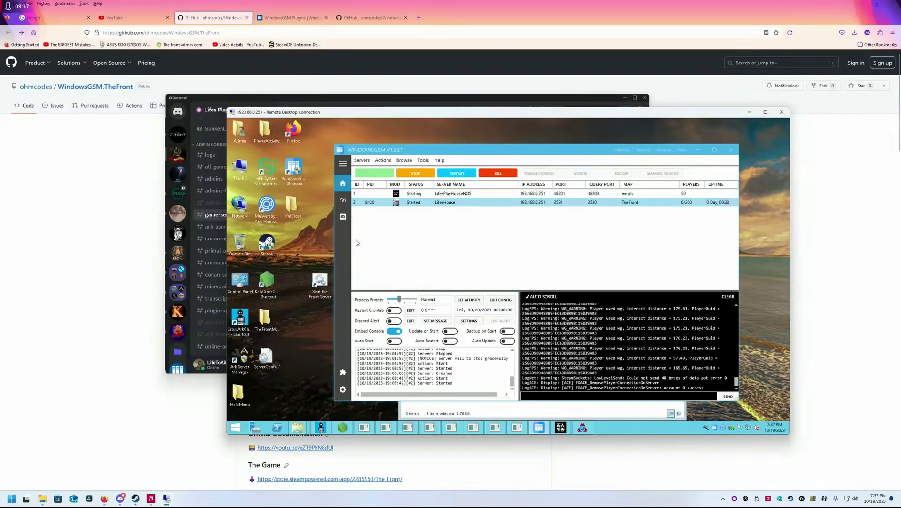
pyautogui.click(343, 218)
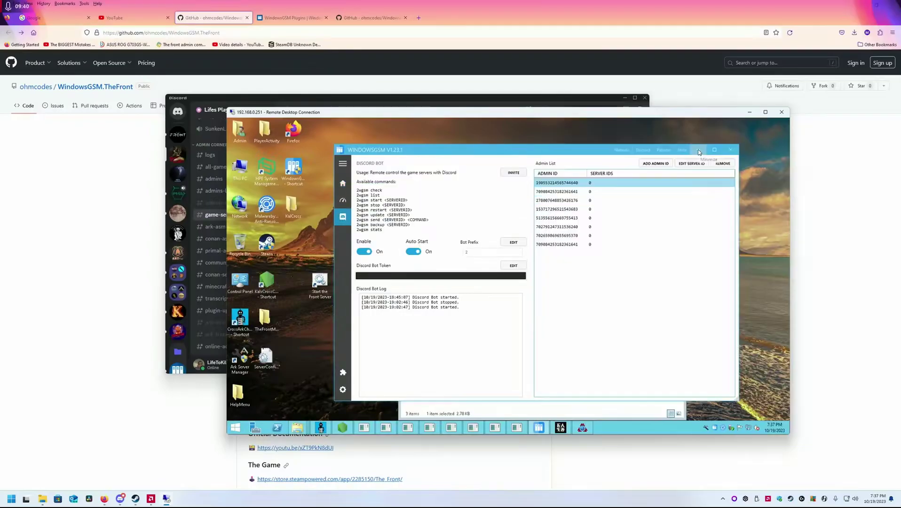
pyautogui.click(700, 152)
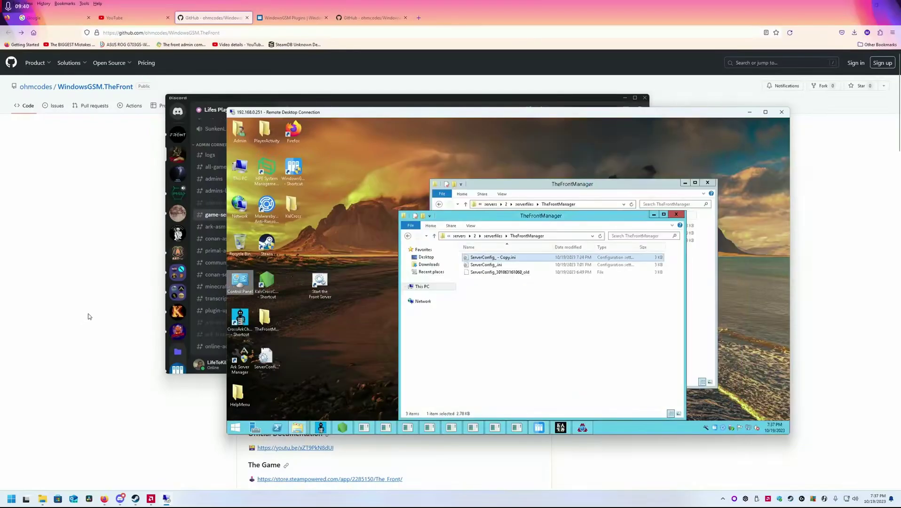
pyautogui.click(234, 101)
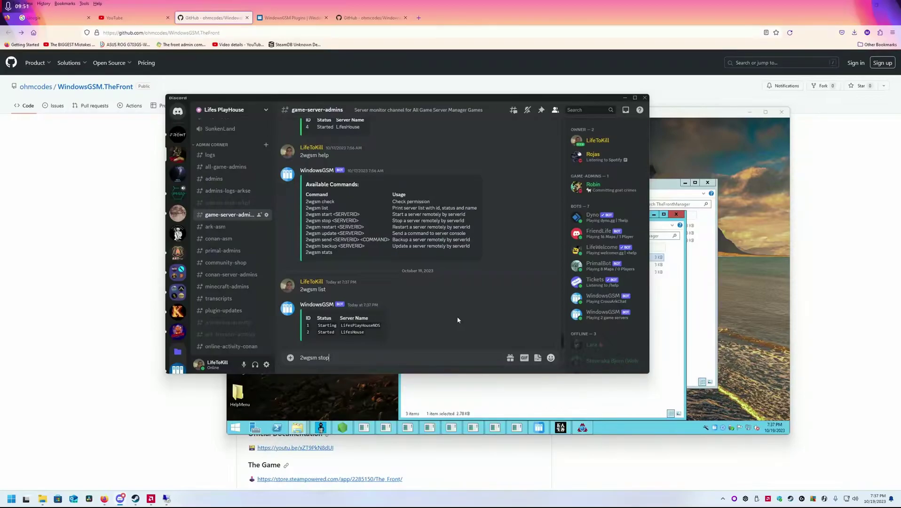
pyautogui.press('BackSpace')
pyautogui.press('BackSpace')
pyautogui.press('BackSpace')
pyautogui.press('BackSpace')
pyautogui.write('update 2')
pyautogui.press('BackSpace')
pyautogui.press('BackSpace')
pyautogui.press('BackSpace')
pyautogui.press('BackSpace')
pyautogui.press('BackSpace')
pyautogui.press('BackSpace')
pyautogui.press('BackSpace')
pyautogui.press('BackSpace')
pyautogui.write('stop 1')
pyautogui.press('Return')
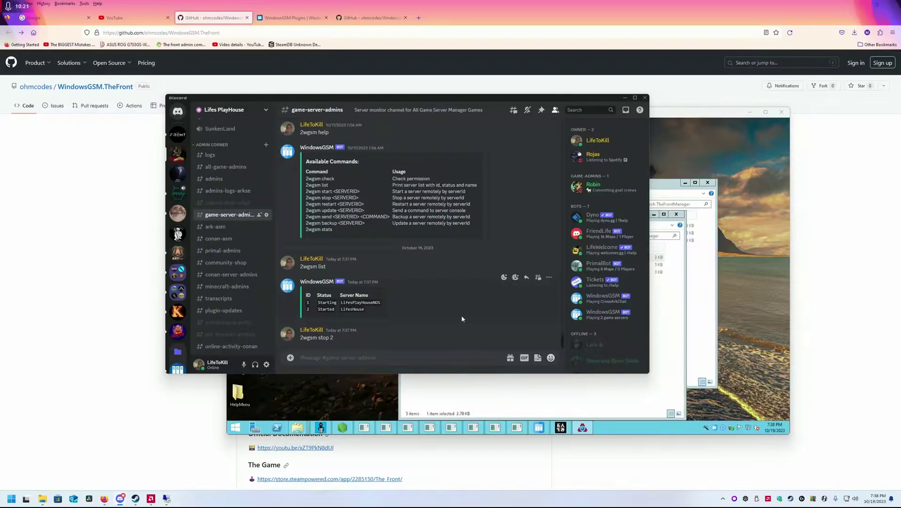
# Step: Confirm LifesHouse is stopping in WindowsGSM, then read the bot's Server (ID: 2) Stopped reply
pyautogui.click(540, 427)
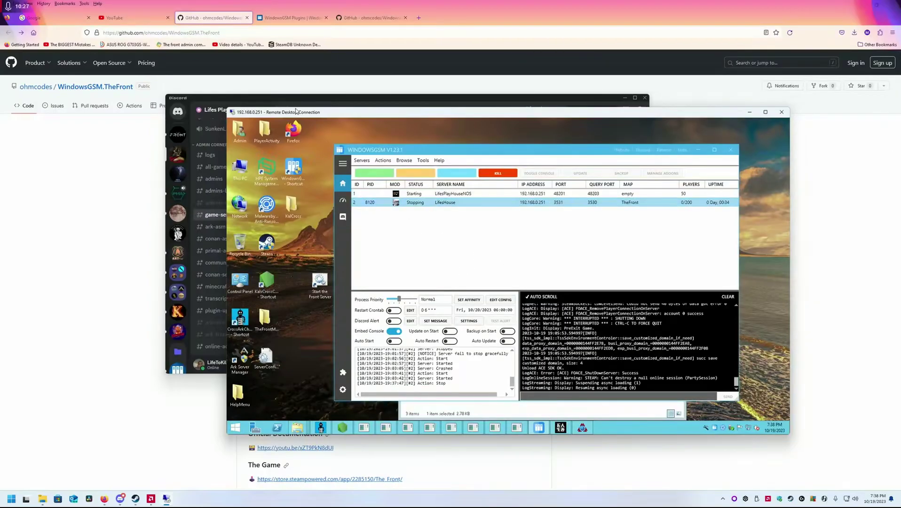
pyautogui.click(286, 97)
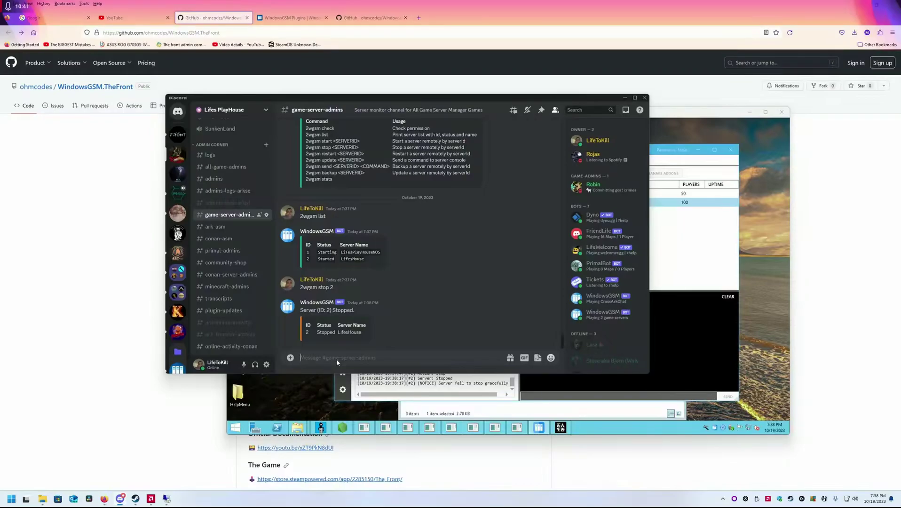
# Step: Send '2wgsm start 2' in Discord and watch WindowsGSM start server 2
pyautogui.write('2wgsm start 2')
pyautogui.press('Return')
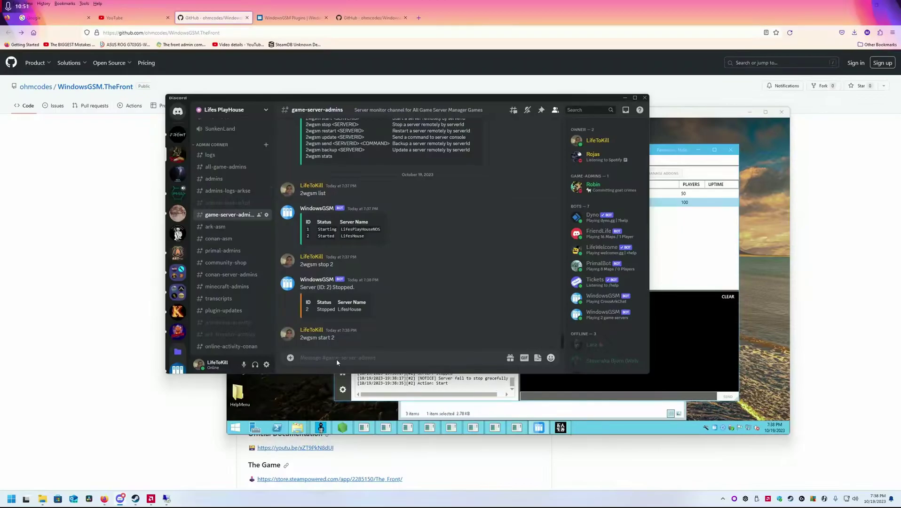
pyautogui.click(660, 117)
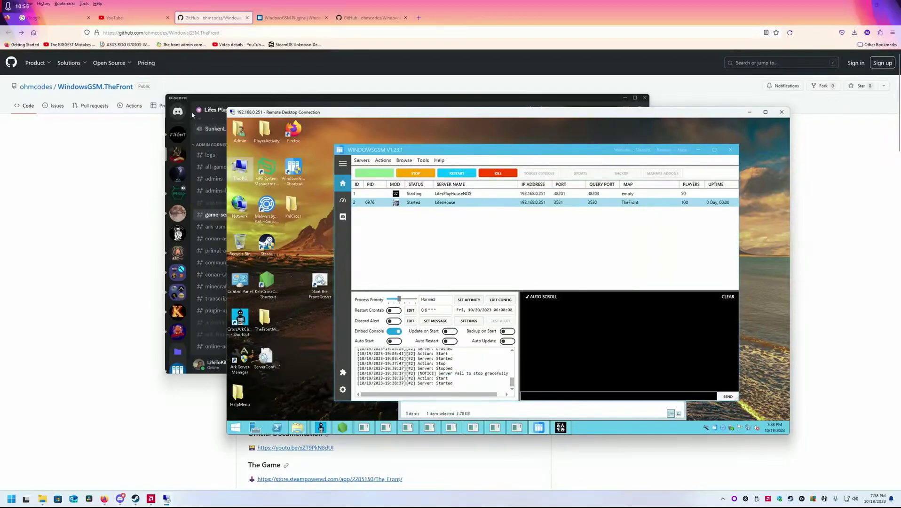
# Step: Check the bot's Started reply in Discord, then minimize Discord to reveal WindowsGSM
pyautogui.click(215, 96)
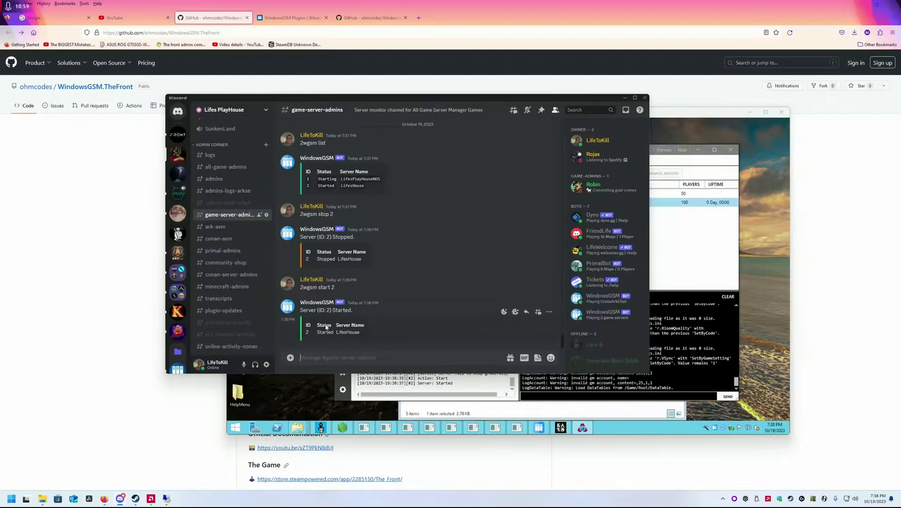
pyautogui.scroll(3, 437, 260)
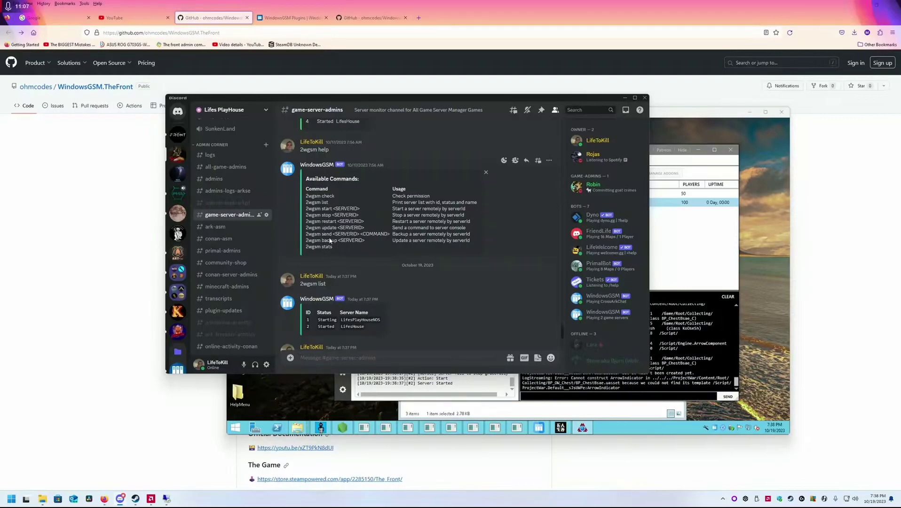
pyautogui.scroll(-3, 425, 315)
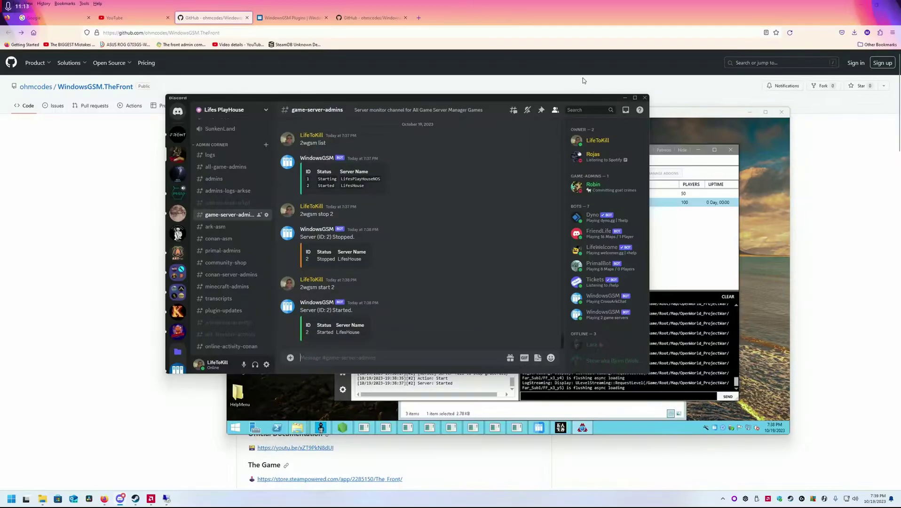
pyautogui.click(625, 97)
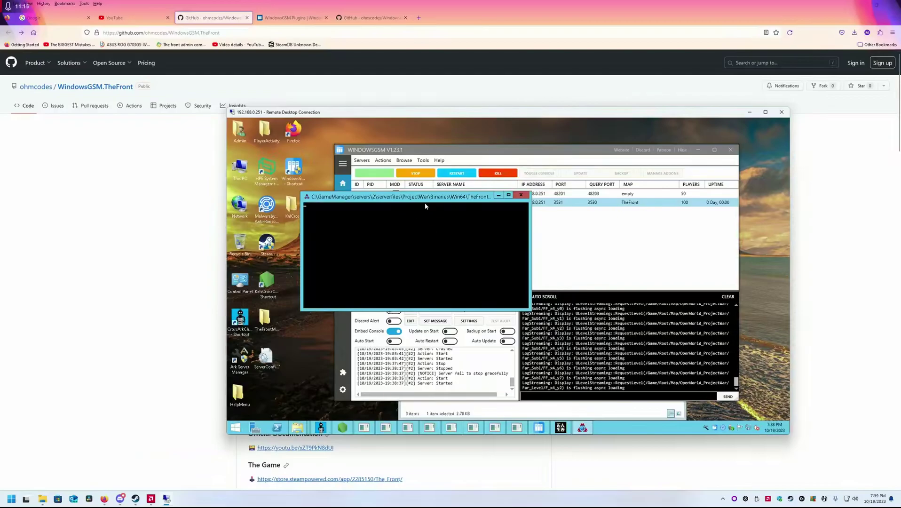